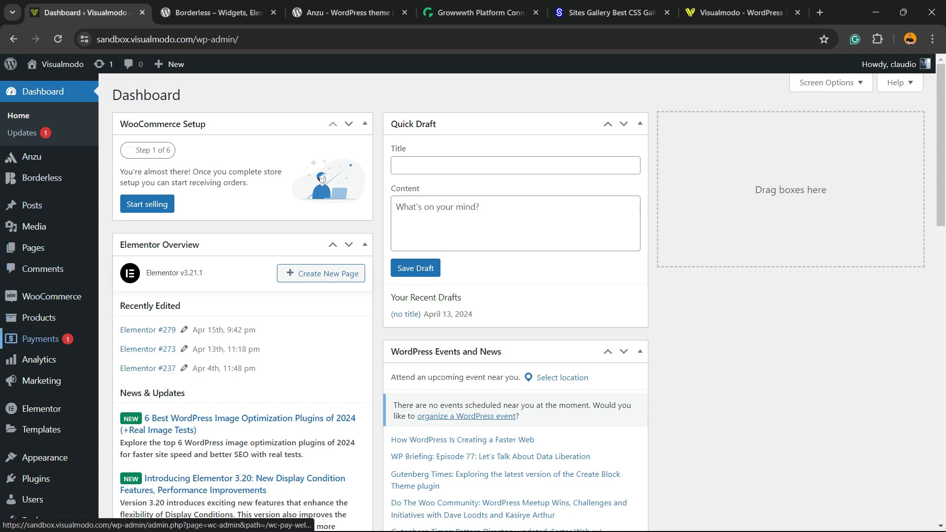
Search the plugins available to add for "Subscribe To Comments Reloaded"
{"action": "mouse_move", "coordinate": [45, 458]}
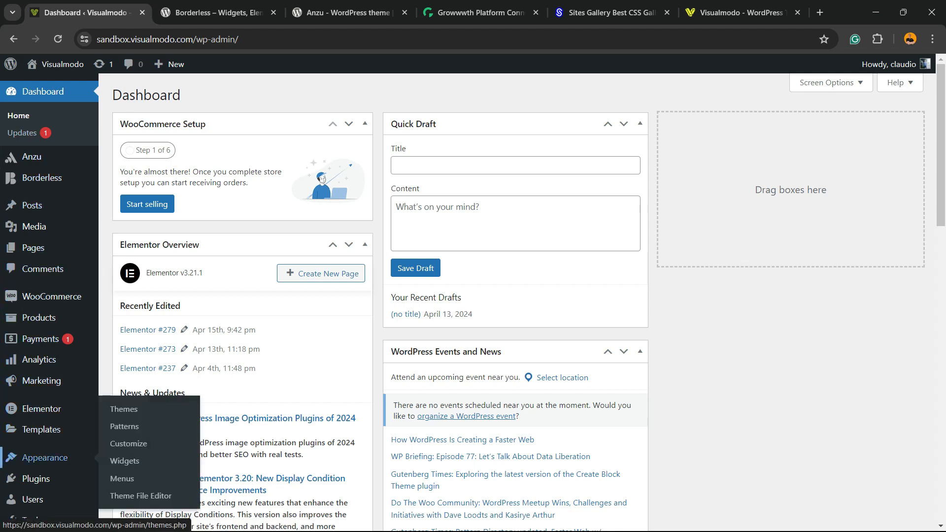
{"action": "mouse_move", "coordinate": [35, 479]}
{"action": "left_click", "coordinate": [156, 479]}
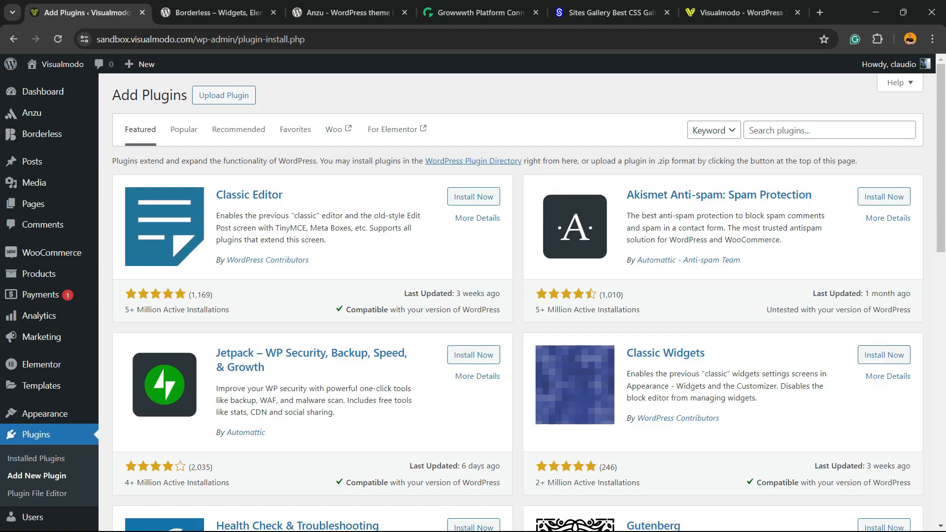
{"action": "key", "text": "ctrl"}
{"action": "key", "text": "ctrl"}
{"action": "left_click", "coordinate": [830, 130]}
{"action": "type", "text": "Subscribe To Comments Reloaded"}
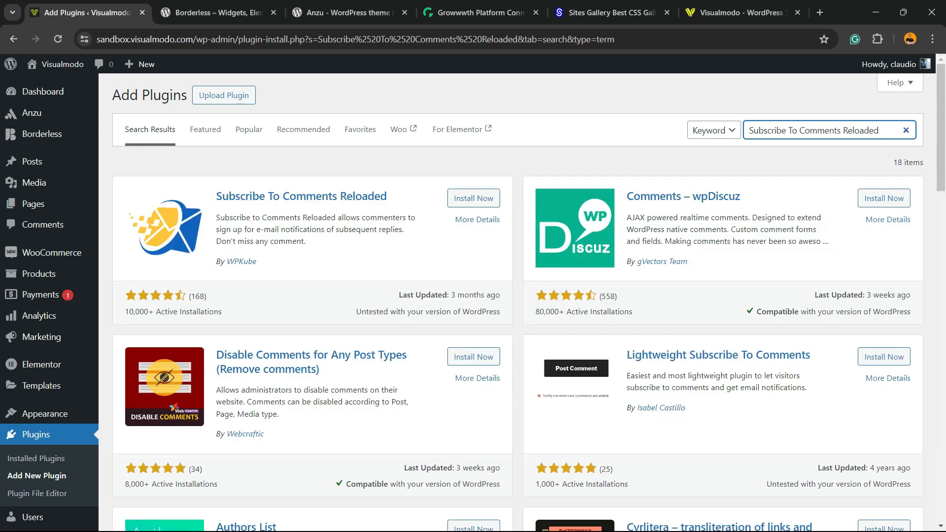
Install and activate the Subscribe To Comments Reloaded plugin by WPKube
{"action": "left_click_drag", "start_coordinate": [258, 261], "coordinate": [226, 262]}
{"action": "left_click", "coordinate": [286, 262]}
{"action": "left_click", "coordinate": [474, 198]}
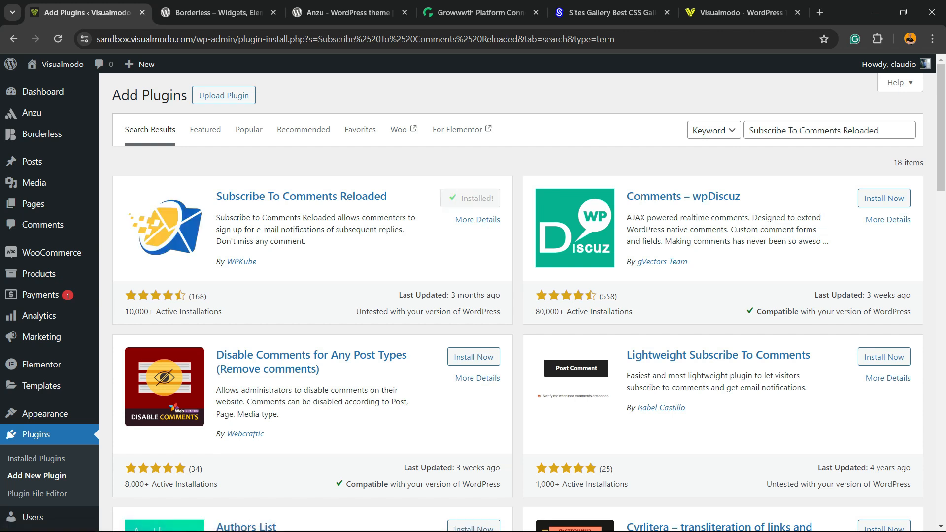
{"action": "left_click", "coordinate": [473, 198]}
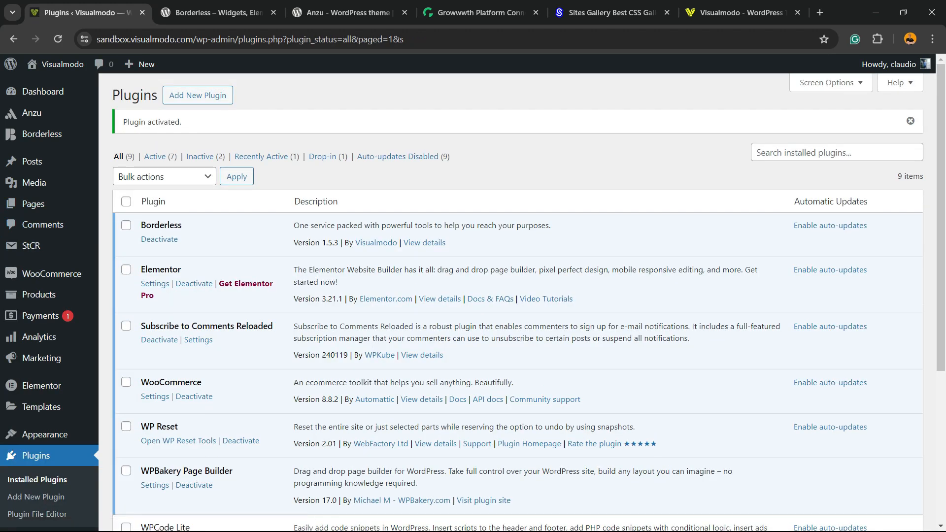
{"action": "scroll", "coordinate": [517, 295], "scroll_direction": "down", "scroll_amount": 2}
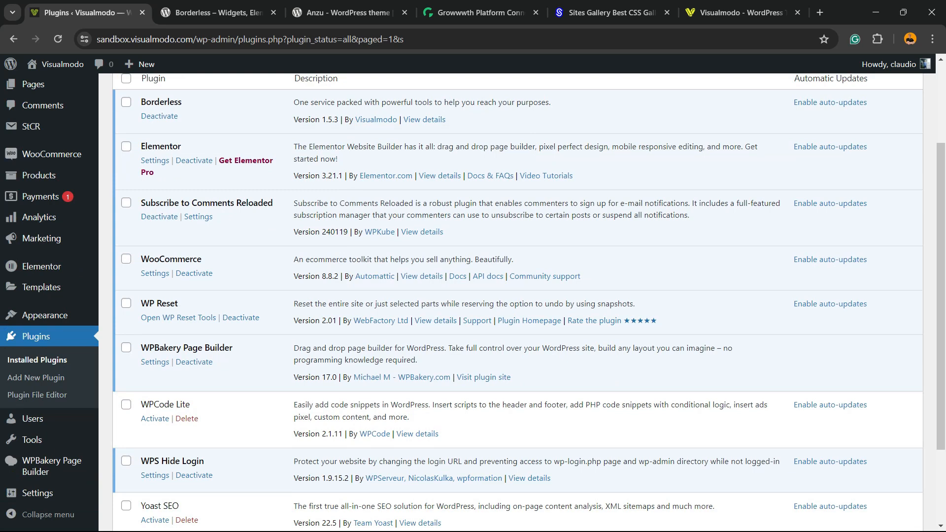
{"action": "scroll", "coordinate": [517, 296], "scroll_direction": "up", "scroll_amount": 2}
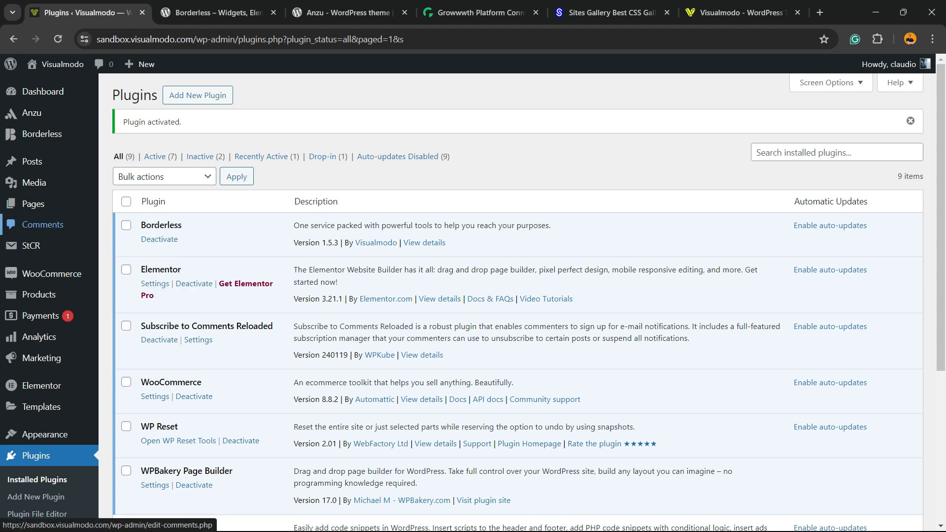
Open the Comment Form settings of the StCR plugin
{"action": "mouse_move", "coordinate": [31, 246]}
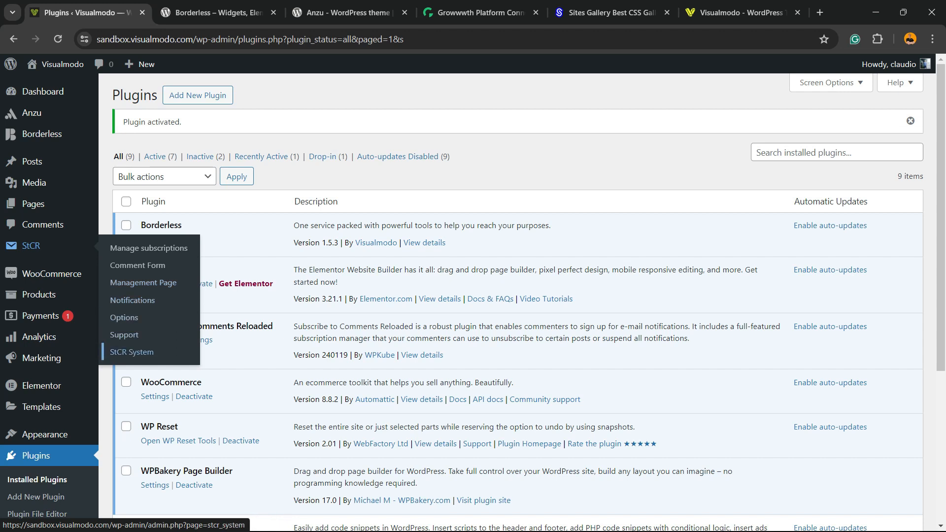
{"action": "left_click", "coordinate": [124, 317]}
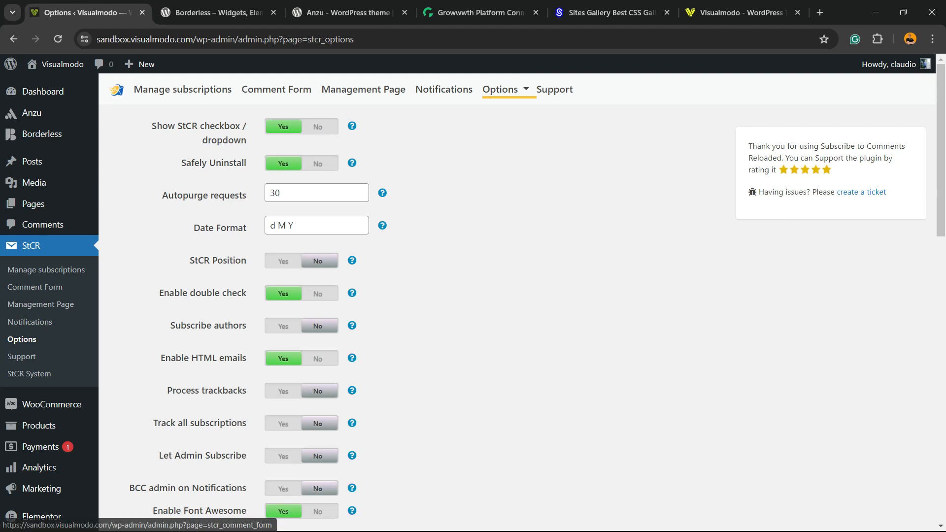
{"action": "left_click", "coordinate": [276, 89]}
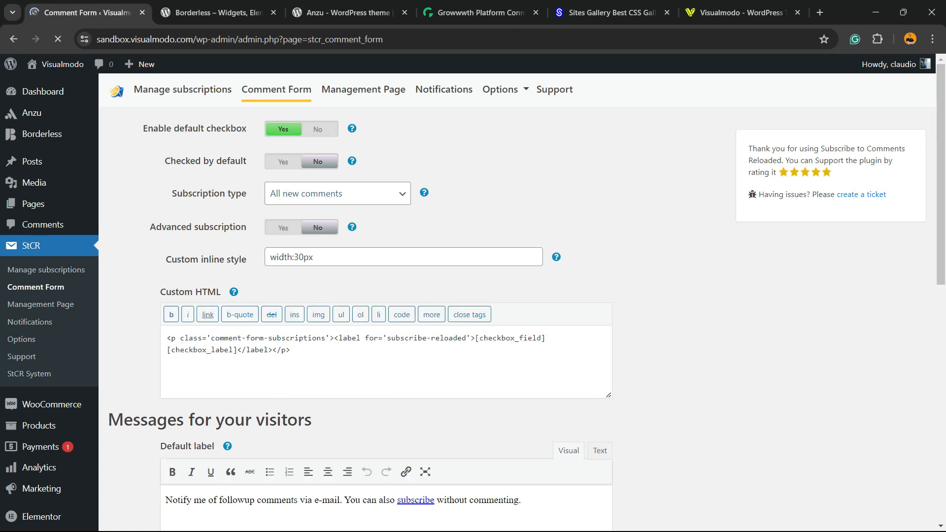
{"action": "key", "text": "ctrl+plus"}
{"action": "key", "text": "ctrl+plus"}
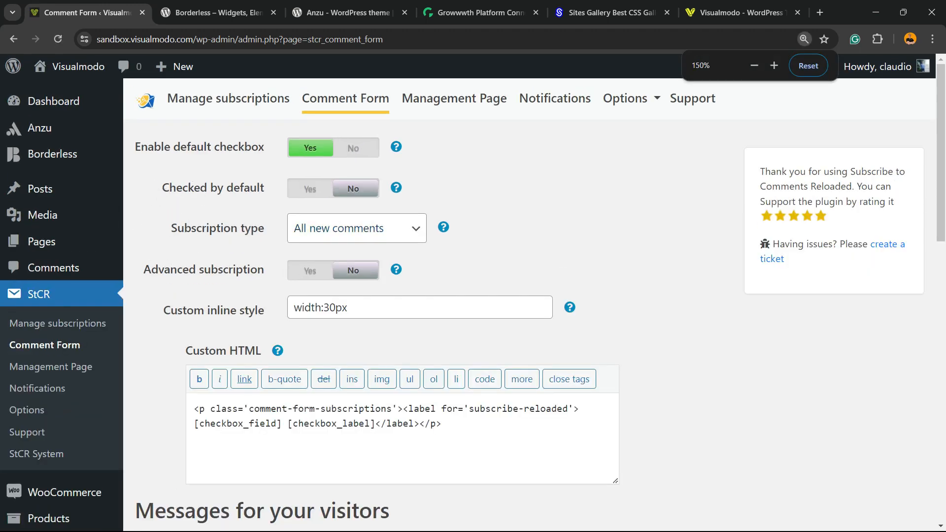
{"action": "key", "text": "ctrl+plus"}
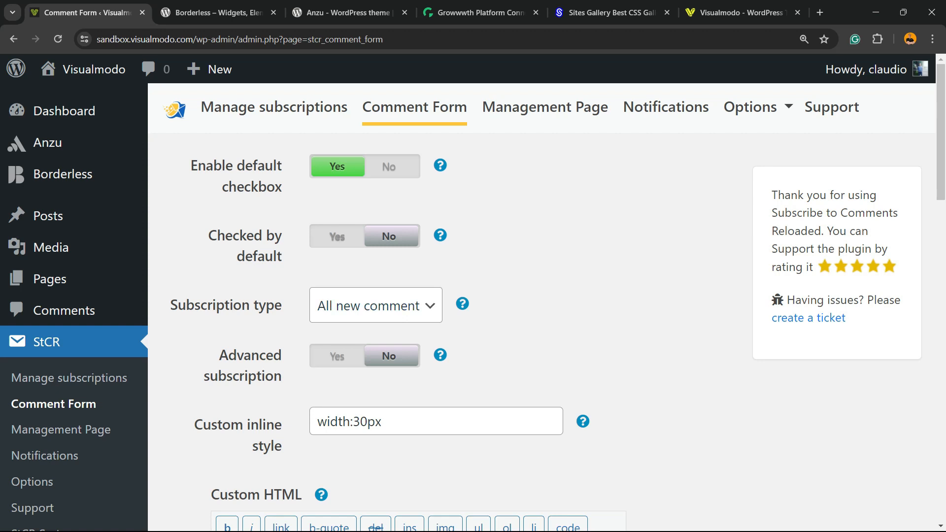
Set both Checked by default and Advanced subscription to Yes, leaving the subscription type on All new comments
{"action": "left_click", "coordinate": [340, 237]}
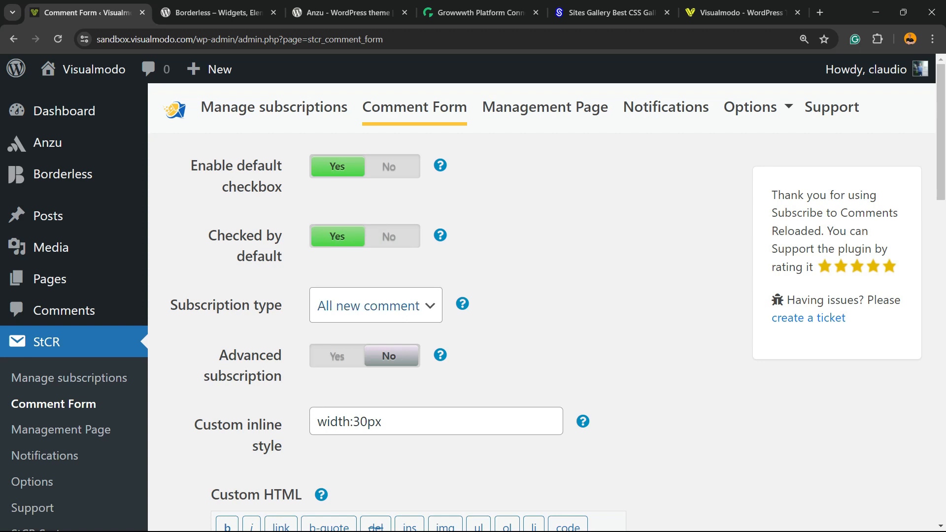
{"action": "left_click", "coordinate": [375, 305]}
{"action": "key", "text": "Return"}
{"action": "scroll", "coordinate": [473, 305], "scroll_direction": "down", "scroll_amount": 3}
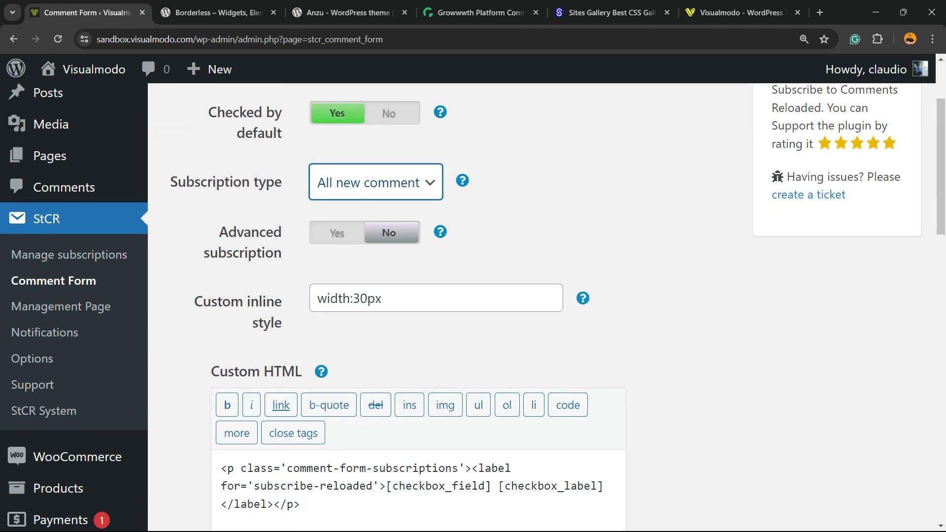
{"action": "left_click", "coordinate": [337, 233]}
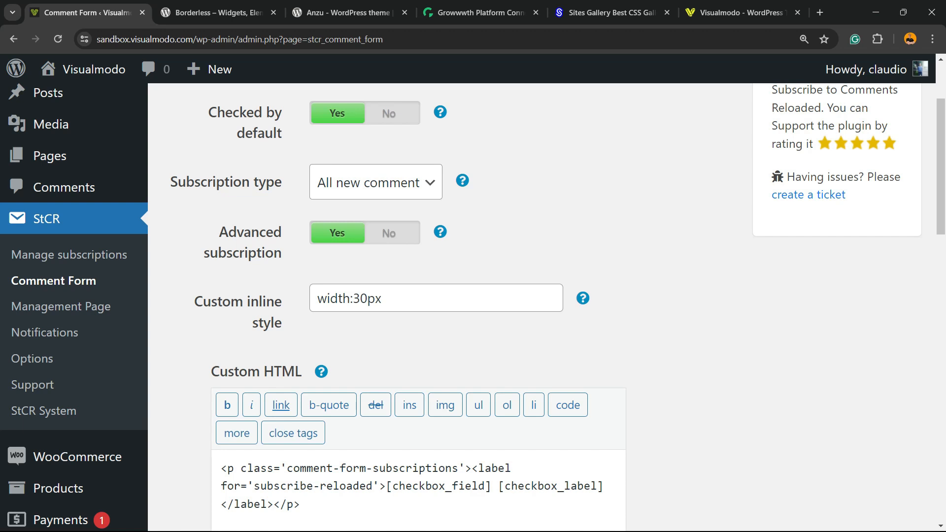
Change the comment form's subscription type to "Replies to this comment"
{"action": "scroll", "coordinate": [473, 305], "scroll_direction": "down", "scroll_amount": 12}
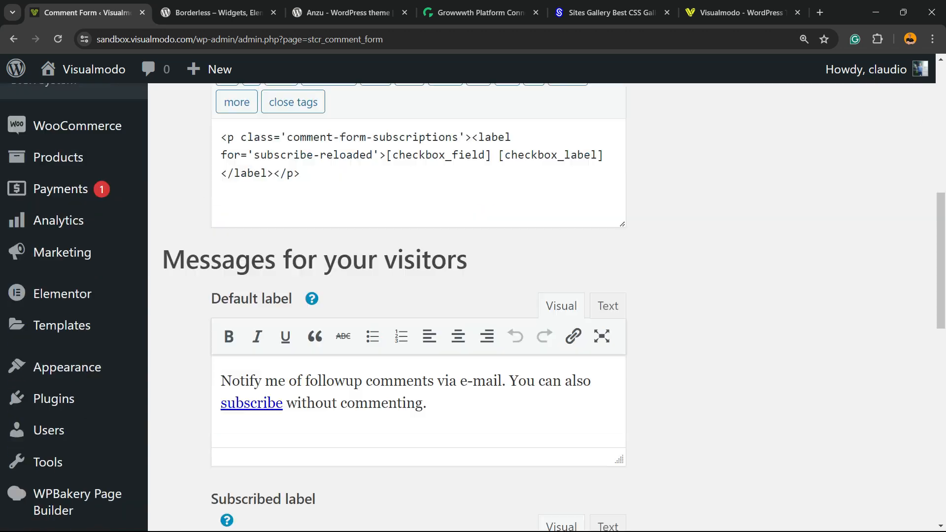
{"action": "scroll", "coordinate": [473, 306], "scroll_direction": "down", "scroll_amount": 8}
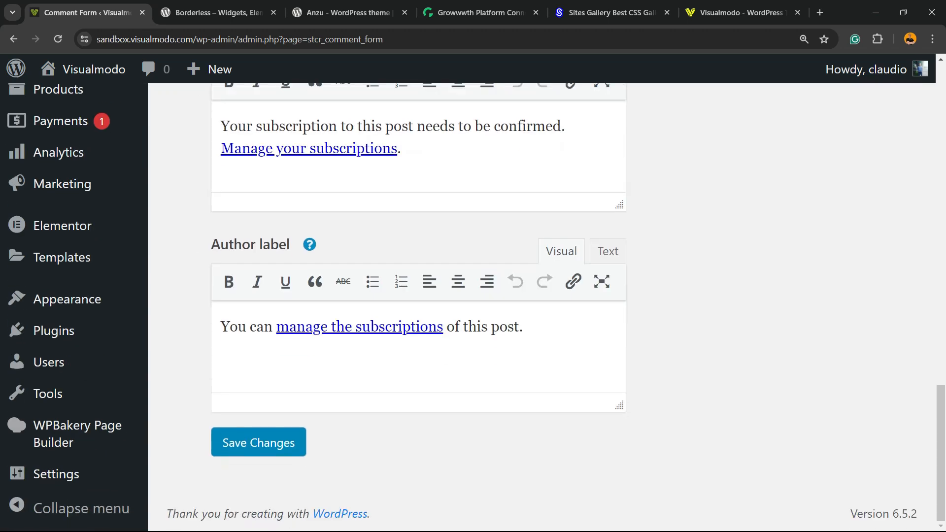
{"action": "scroll", "coordinate": [473, 305], "scroll_direction": "up", "scroll_amount": 10}
{"action": "scroll", "coordinate": [473, 306], "scroll_direction": "up", "scroll_amount": 10}
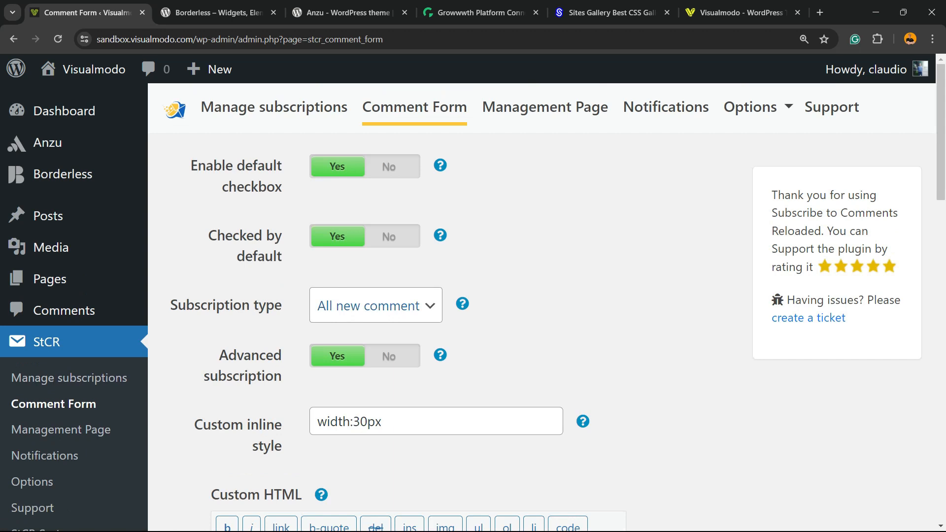
{"action": "left_click", "coordinate": [376, 305]}
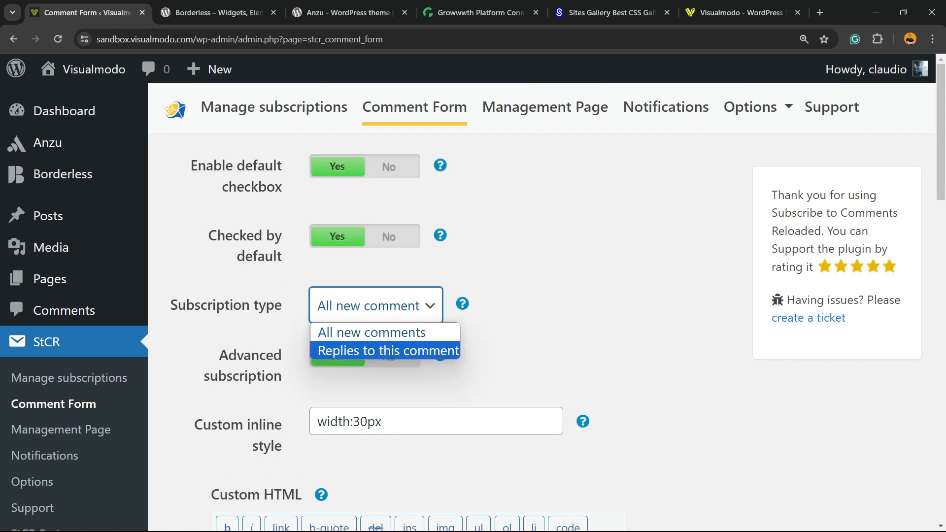
{"action": "left_click", "coordinate": [372, 333]}
{"action": "left_click_drag", "start_coordinate": [282, 305], "coordinate": [170, 306]}
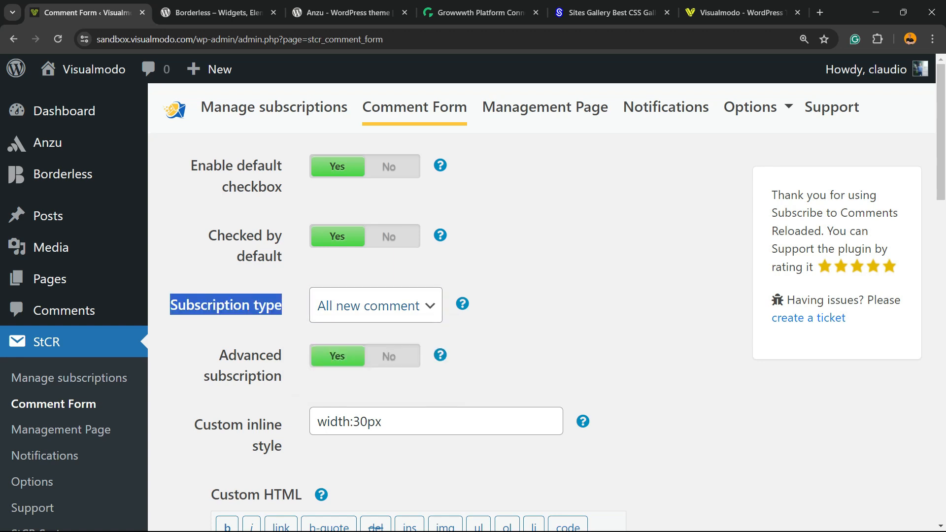
{"action": "left_click", "coordinate": [376, 305]}
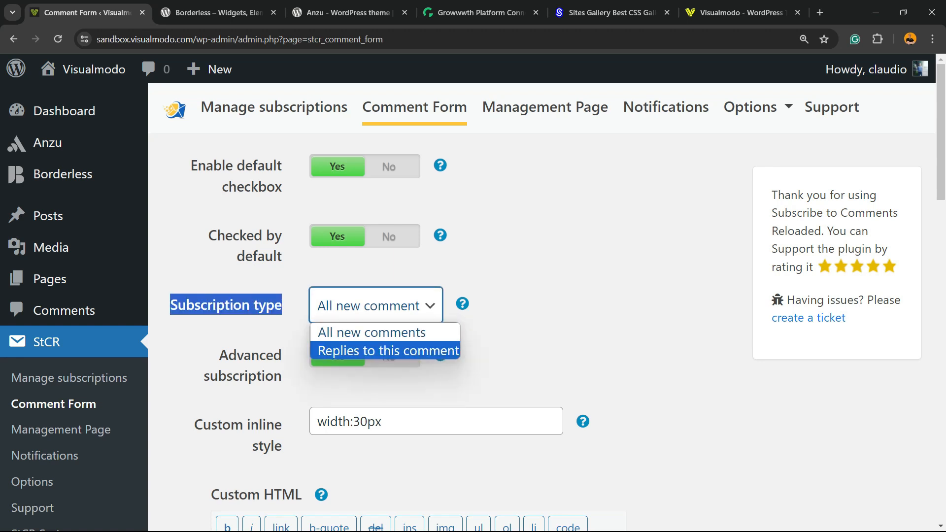
{"action": "left_click", "coordinate": [384, 351]}
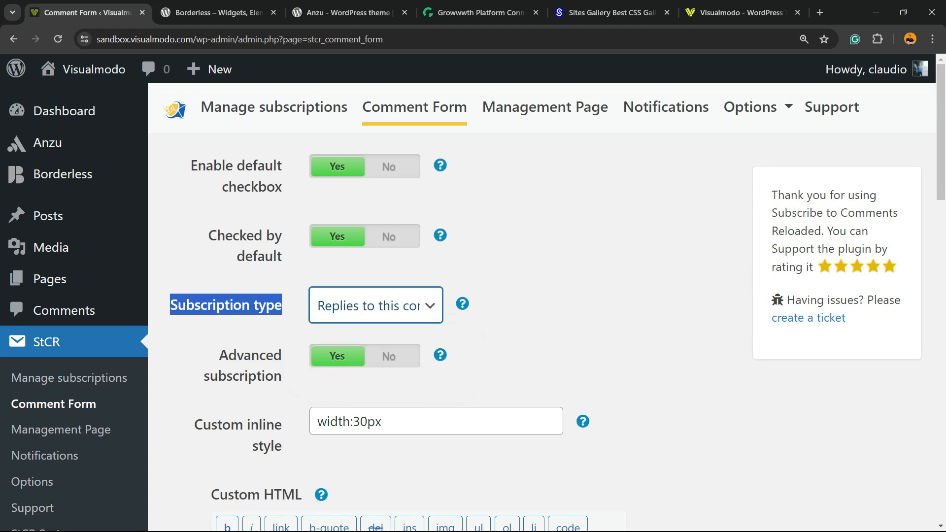
Review the visitor message texts for the default, subscribed, pending and author labels
{"action": "scroll", "coordinate": [473, 306], "scroll_direction": "down", "scroll_amount": 5}
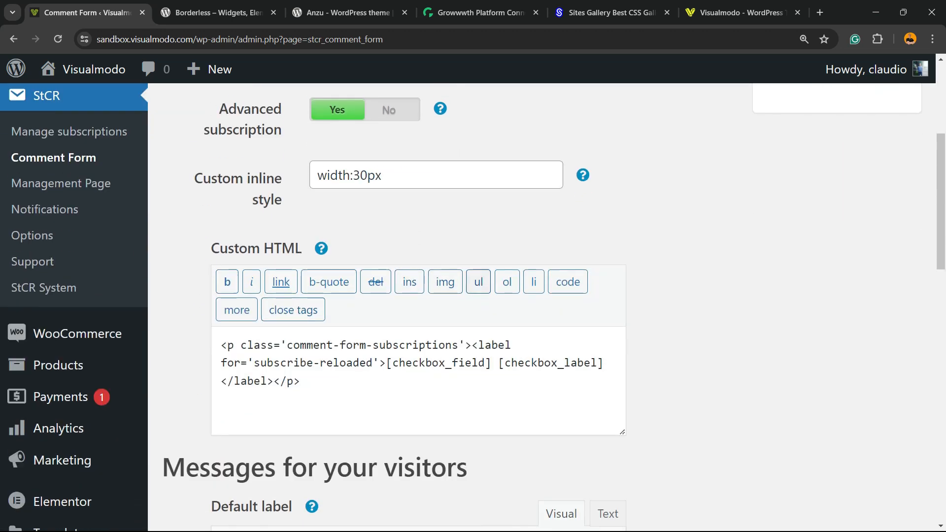
{"action": "scroll", "coordinate": [601, 415], "scroll_direction": "down", "scroll_amount": 5}
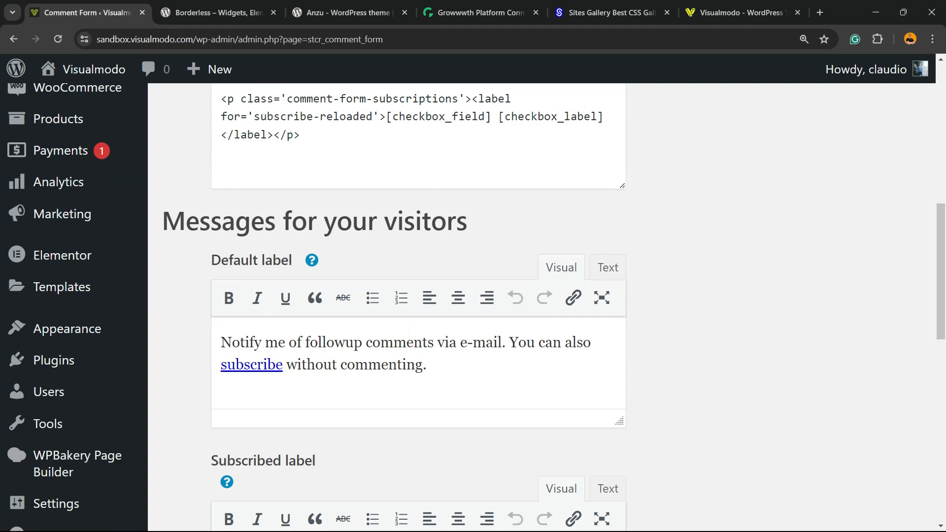
{"action": "triple_click", "coordinate": [310, 343]}
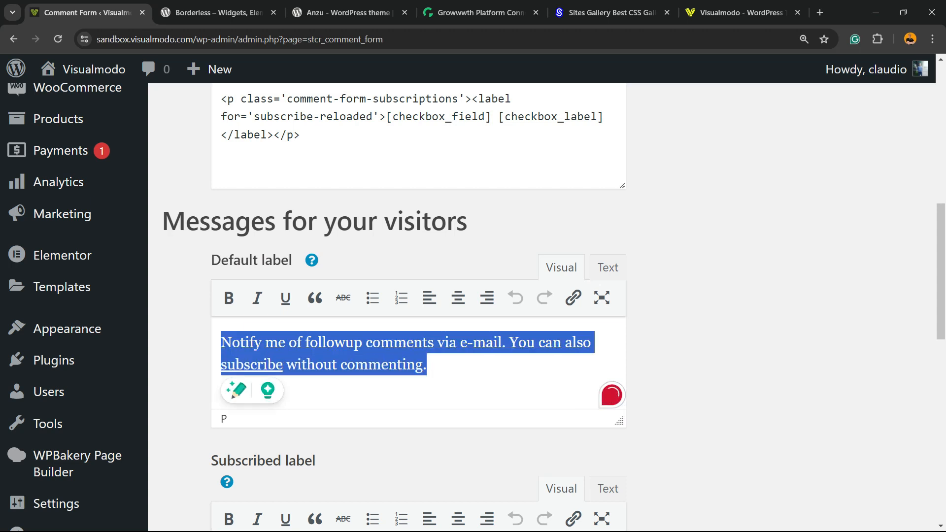
{"action": "scroll", "coordinate": [601, 292], "scroll_direction": "down", "scroll_amount": 4}
{"action": "scroll", "coordinate": [601, 301], "scroll_direction": "down", "scroll_amount": 1}
{"action": "triple_click", "coordinate": [310, 352]}
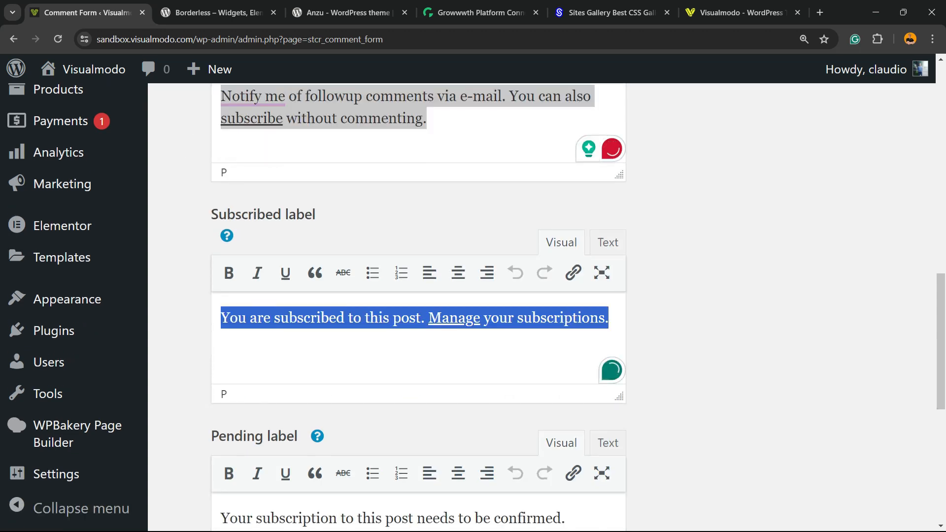
{"action": "scroll", "coordinate": [419, 295], "scroll_direction": "down", "scroll_amount": 5}
{"action": "triple_click", "coordinate": [232, 272]}
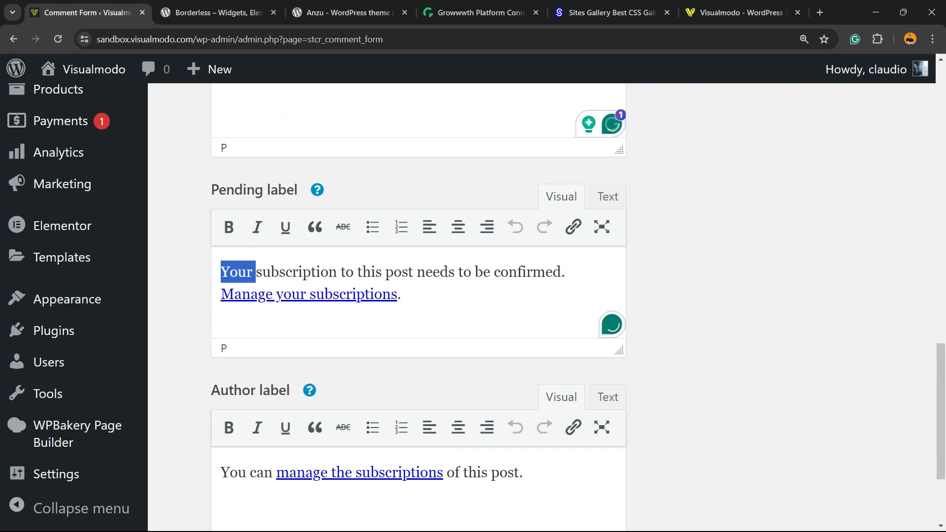
{"action": "scroll", "coordinate": [601, 220], "scroll_direction": "down", "scroll_amount": 3}
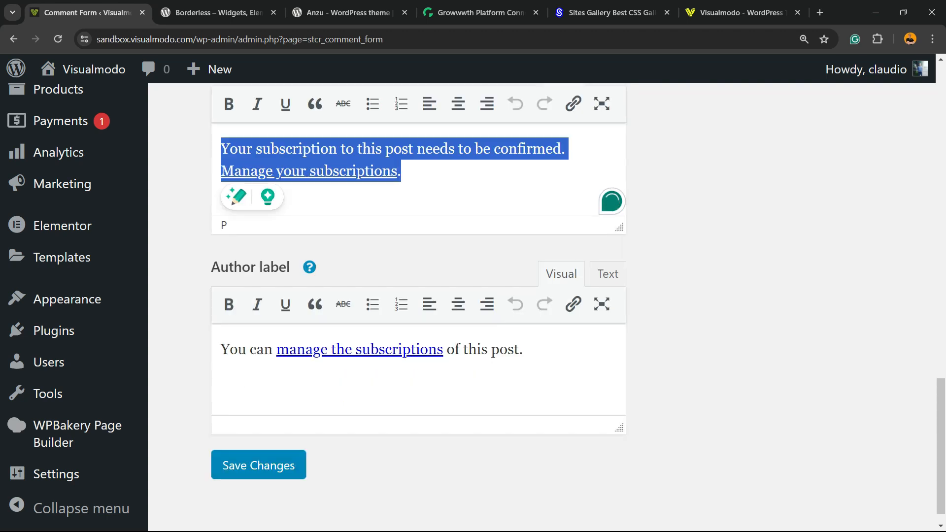
Examine the Custom HTML code of the comment subscription checkbox
{"action": "scroll", "coordinate": [601, 310], "scroll_direction": "up", "scroll_amount": 15}
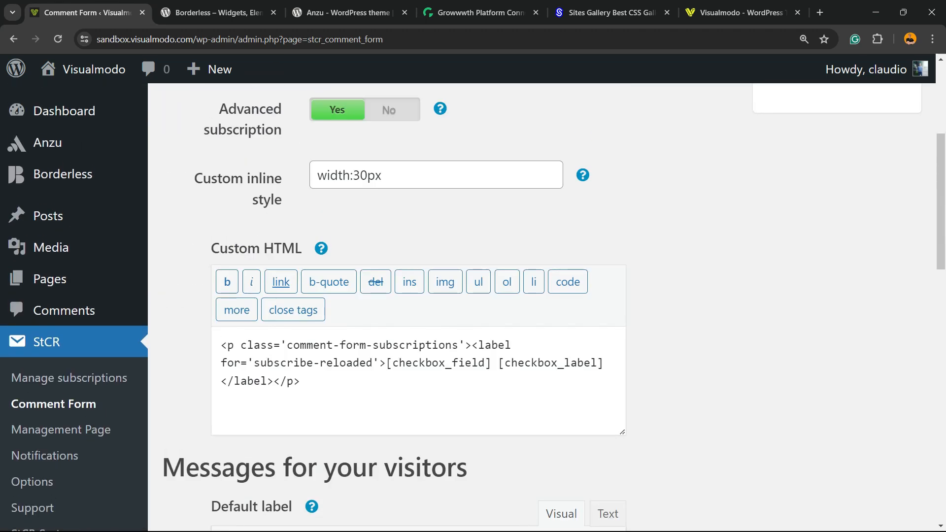
{"action": "triple_click", "coordinate": [283, 363]}
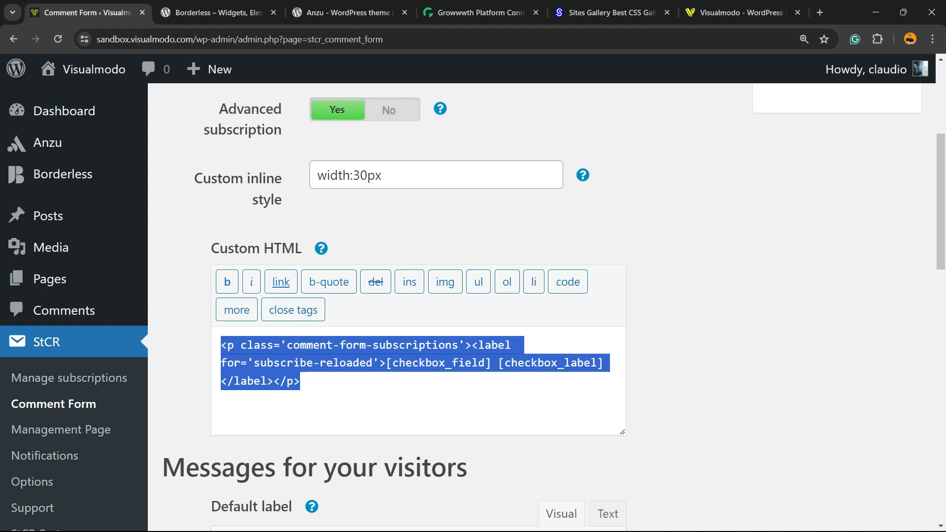
{"action": "triple_click", "coordinate": [284, 363]}
{"action": "triple_click", "coordinate": [256, 248]}
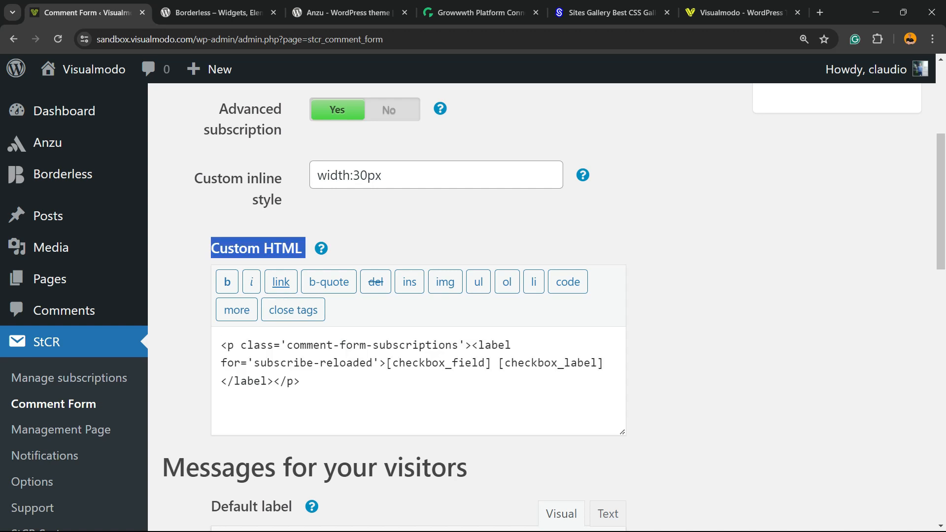
{"action": "double_click", "coordinate": [298, 382]}
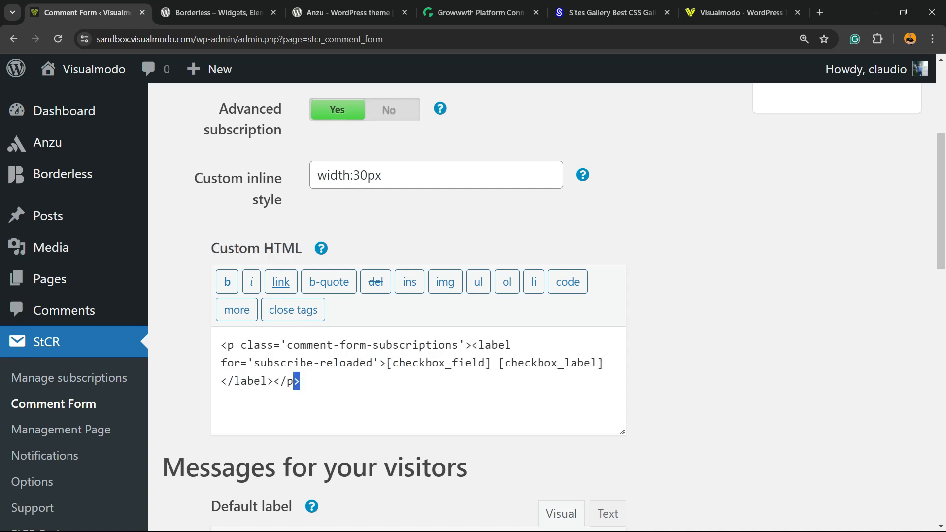
{"action": "triple_click", "coordinate": [360, 363]}
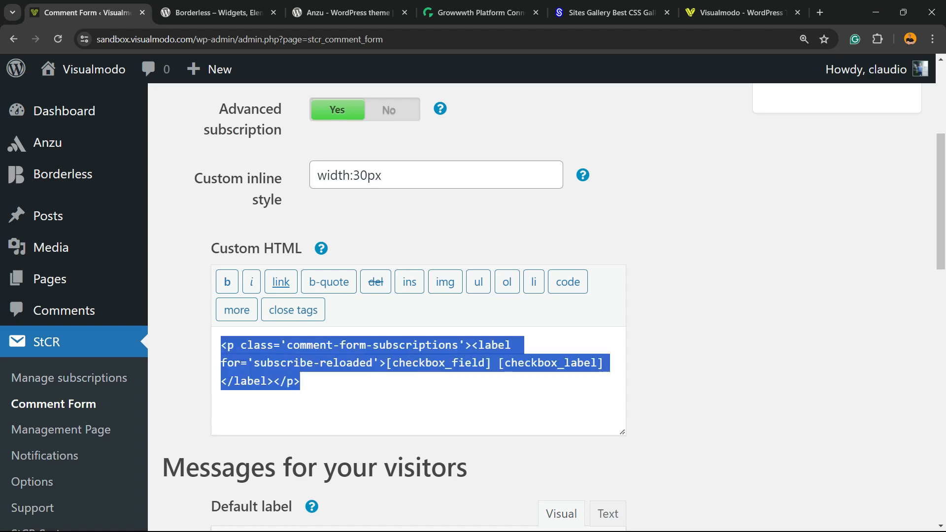
Open the StCR Options page and set Enable double check to No
{"action": "scroll", "coordinate": [473, 306], "scroll_direction": "up", "scroll_amount": 5}
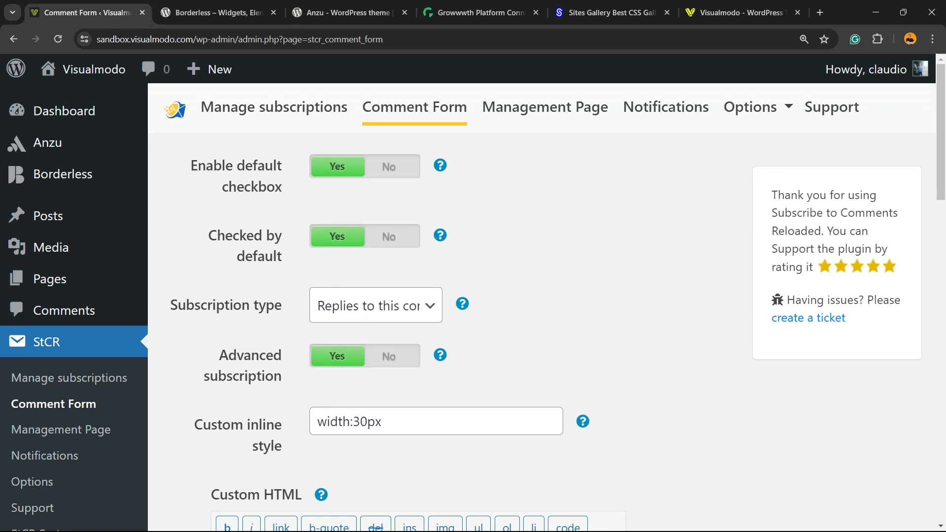
{"action": "left_click", "coordinate": [754, 106]}
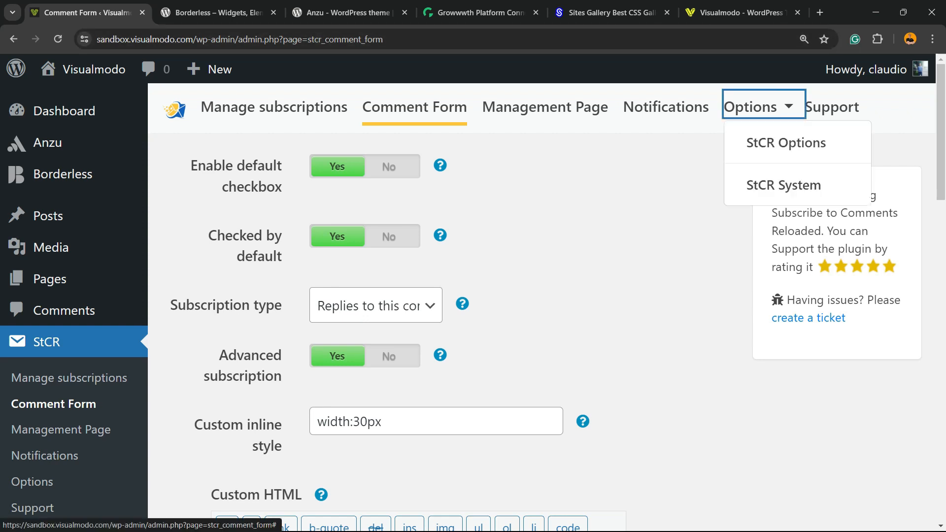
{"action": "left_click", "coordinate": [786, 142]}
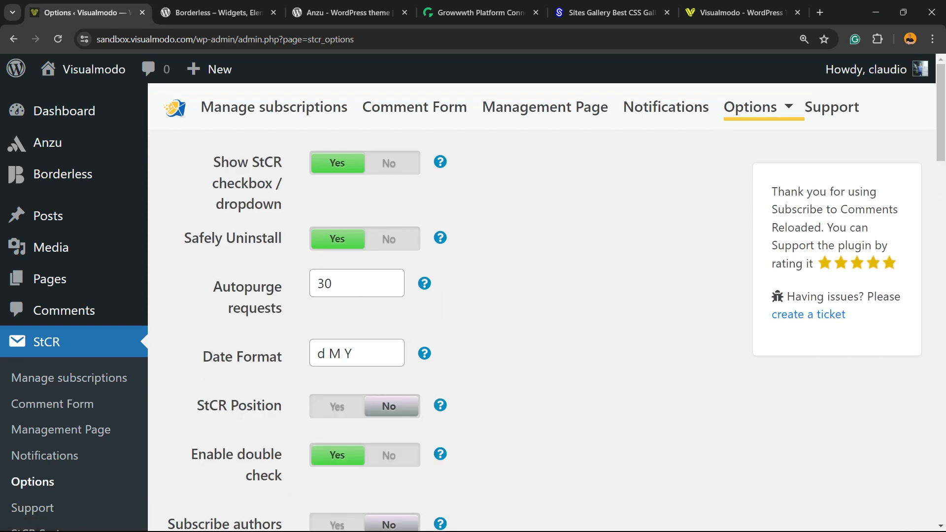
{"action": "scroll", "coordinate": [473, 296], "scroll_direction": "down", "scroll_amount": 2}
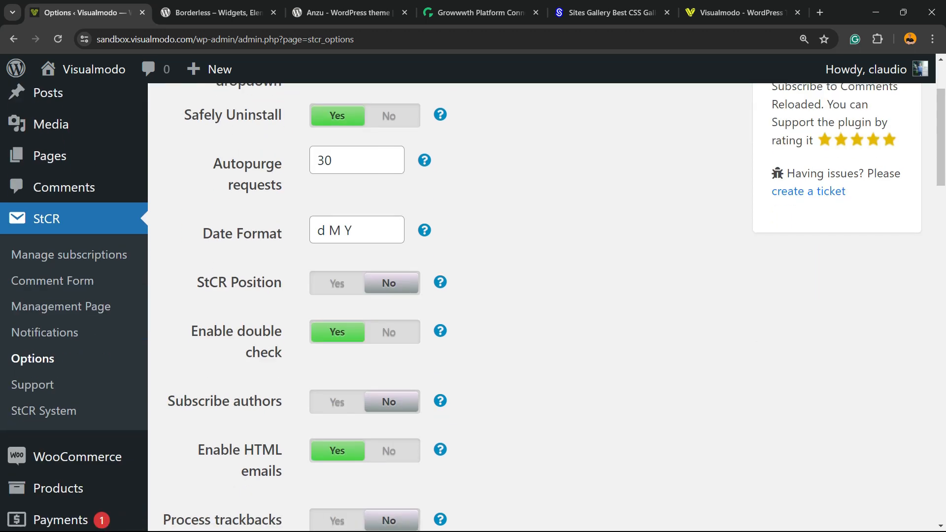
{"action": "scroll", "coordinate": [473, 296], "scroll_direction": "down", "scroll_amount": 2}
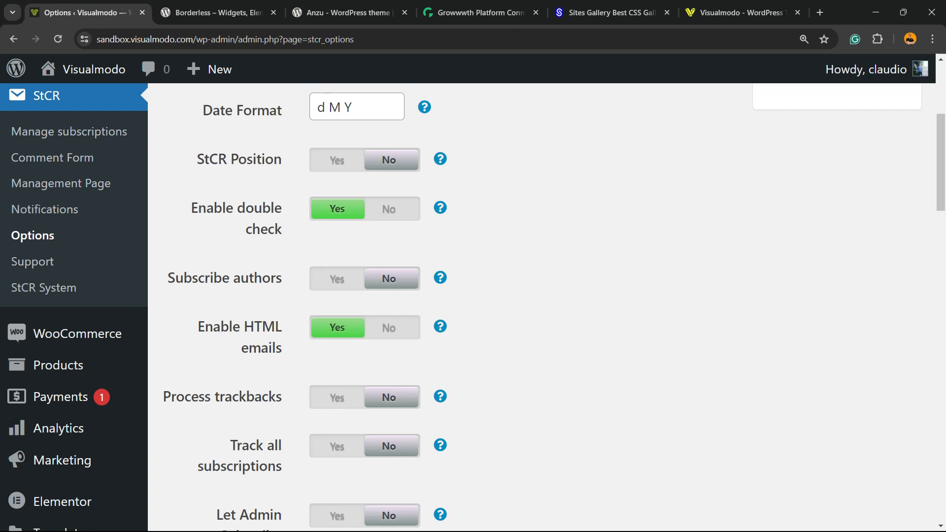
{"action": "left_click", "coordinate": [388, 209]}
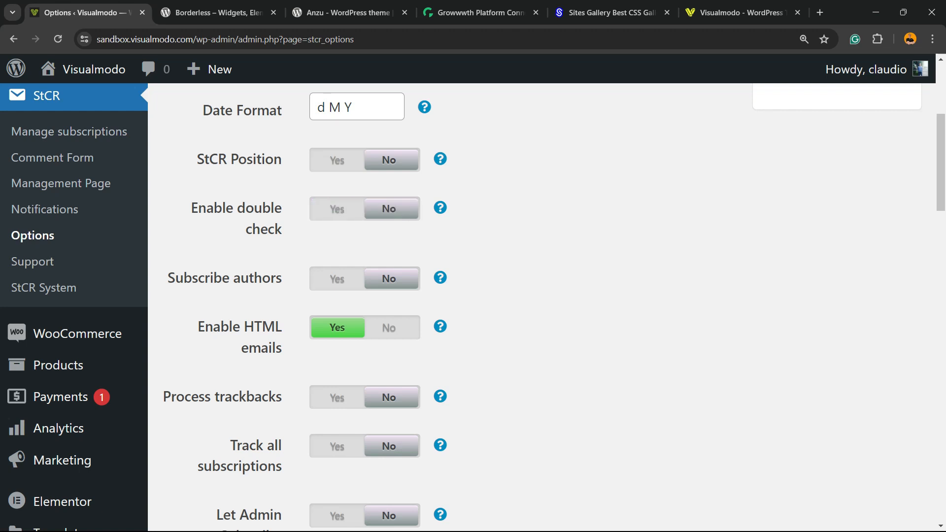
Review the options for authors, HTML emails, trackbacks, admin notifications, enabled post types and cookies
{"action": "scroll", "coordinate": [473, 296], "scroll_direction": "down", "scroll_amount": 2}
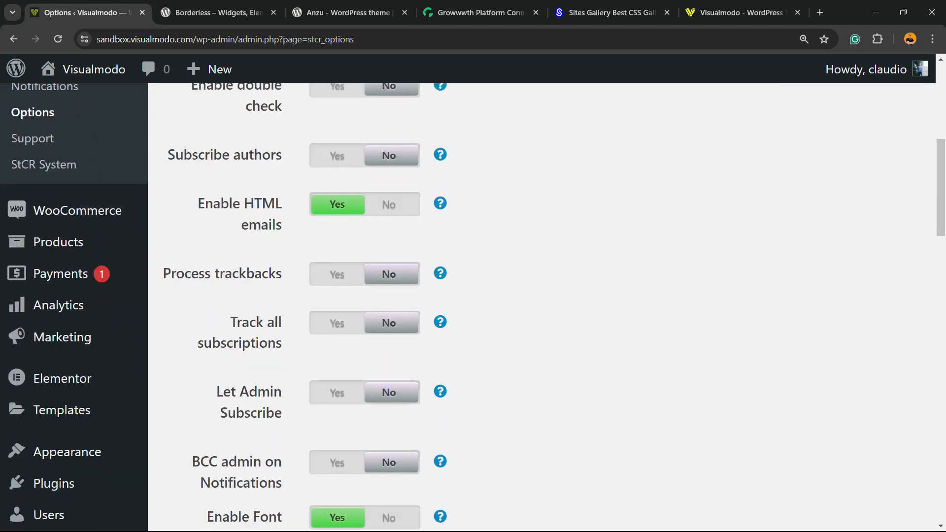
{"action": "scroll", "coordinate": [473, 295], "scroll_direction": "down", "scroll_amount": 5}
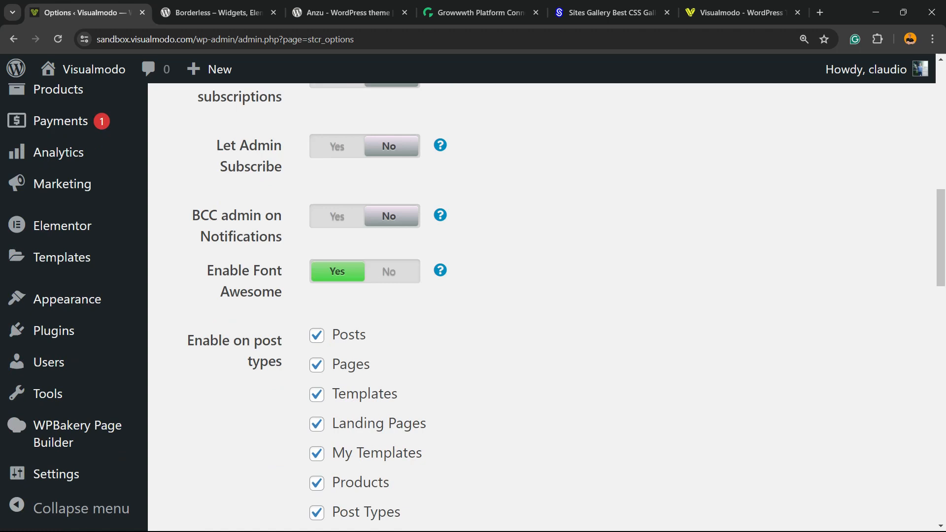
{"action": "scroll", "coordinate": [542, 306], "scroll_direction": "down", "scroll_amount": 2}
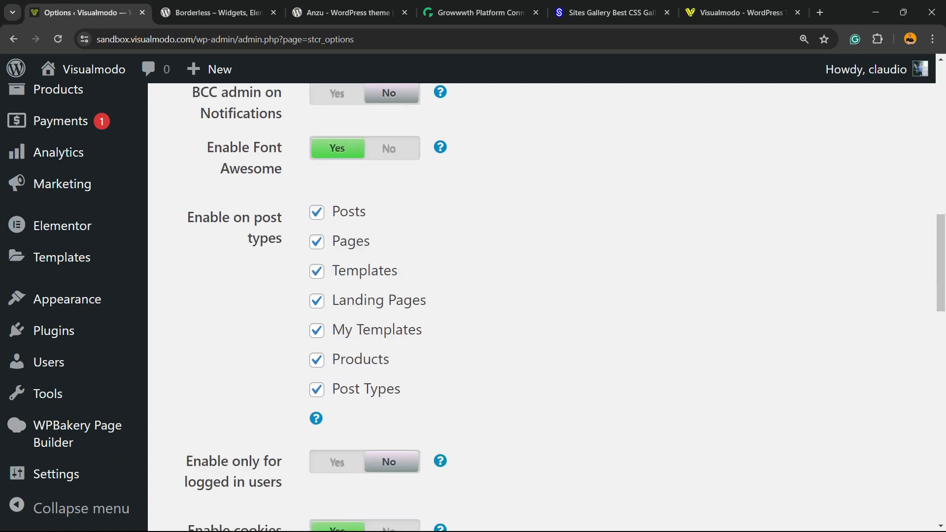
{"action": "scroll", "coordinate": [542, 305], "scroll_direction": "down", "scroll_amount": 2}
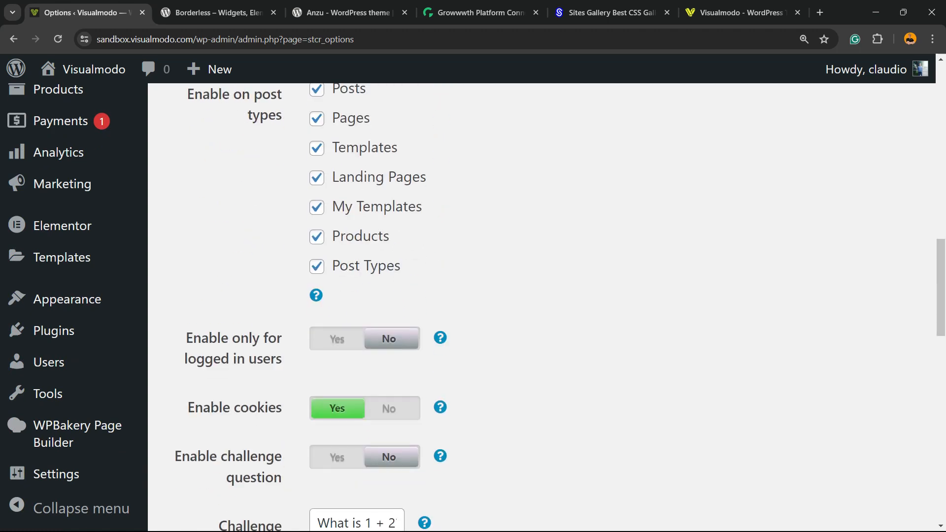
{"action": "scroll", "coordinate": [542, 305], "scroll_direction": "up", "scroll_amount": 2}
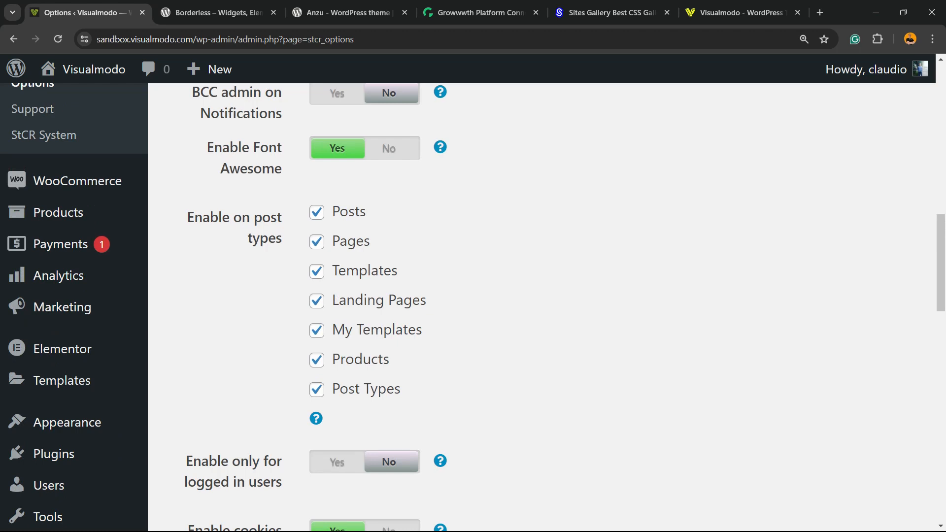
{"action": "scroll", "coordinate": [542, 305], "scroll_direction": "down", "scroll_amount": 2}
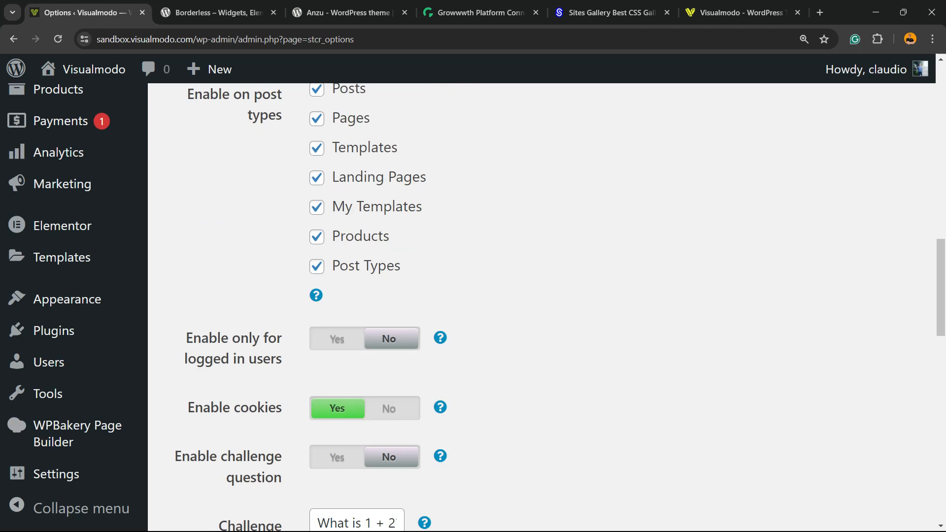
{"action": "scroll", "coordinate": [541, 306], "scroll_direction": "down", "scroll_amount": 2}
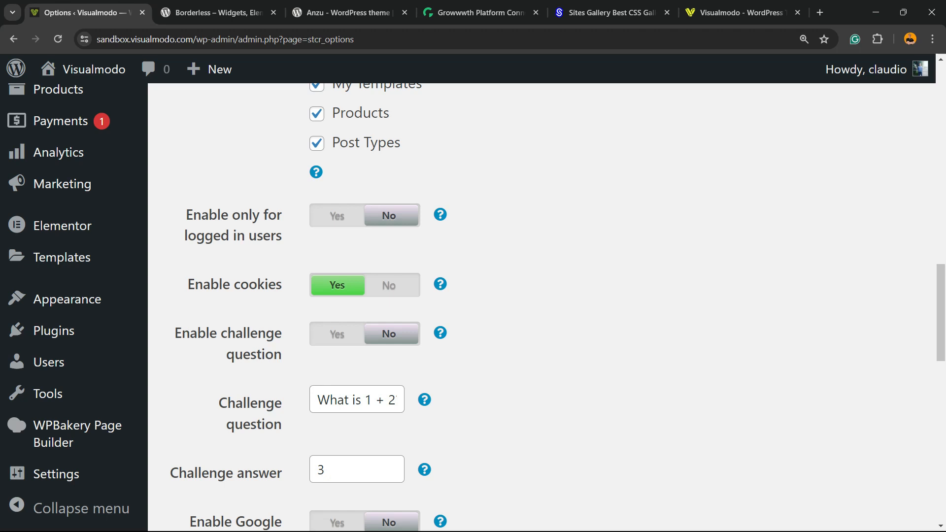
Review the challenge question, Google reCAPTCHA, blacklisted emails, unique key and reset options
{"action": "scroll", "coordinate": [542, 305], "scroll_direction": "down", "scroll_amount": 2}
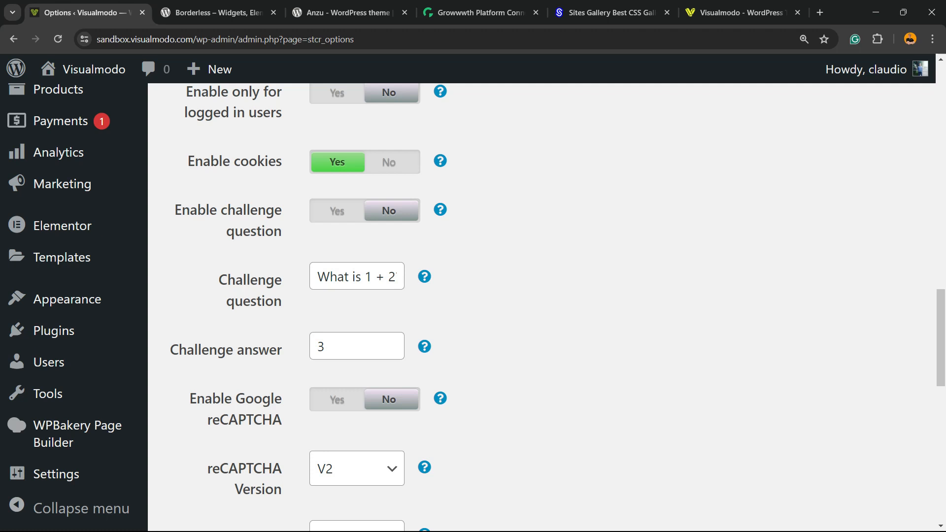
{"action": "scroll", "coordinate": [542, 305], "scroll_direction": "down", "scroll_amount": 2}
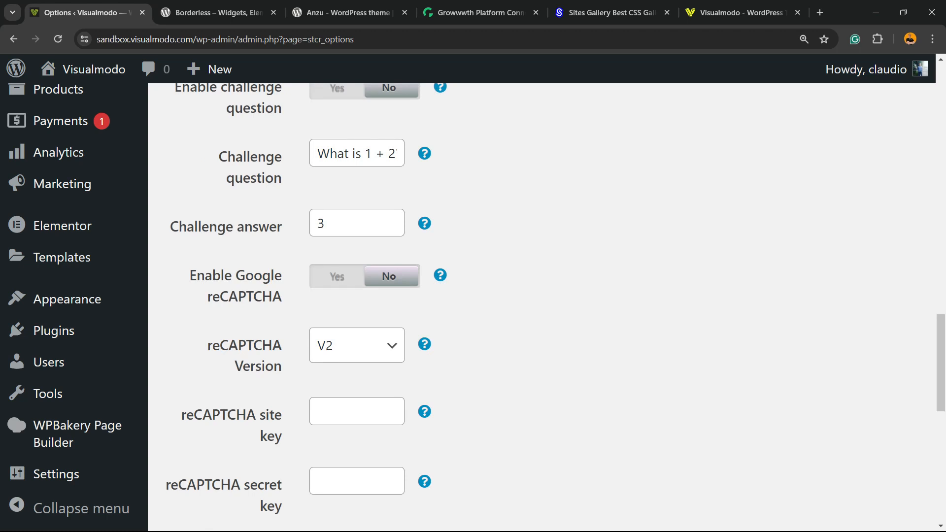
{"action": "scroll", "coordinate": [542, 306], "scroll_direction": "down", "scroll_amount": 2}
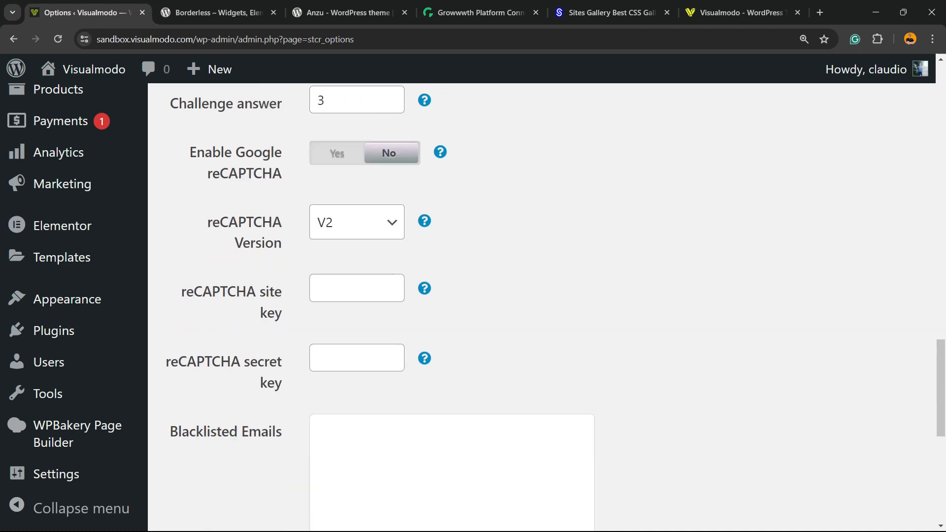
{"action": "scroll", "coordinate": [542, 306], "scroll_direction": "down", "scroll_amount": 2}
{"action": "scroll", "coordinate": [542, 306], "scroll_direction": "down", "scroll_amount": 2}
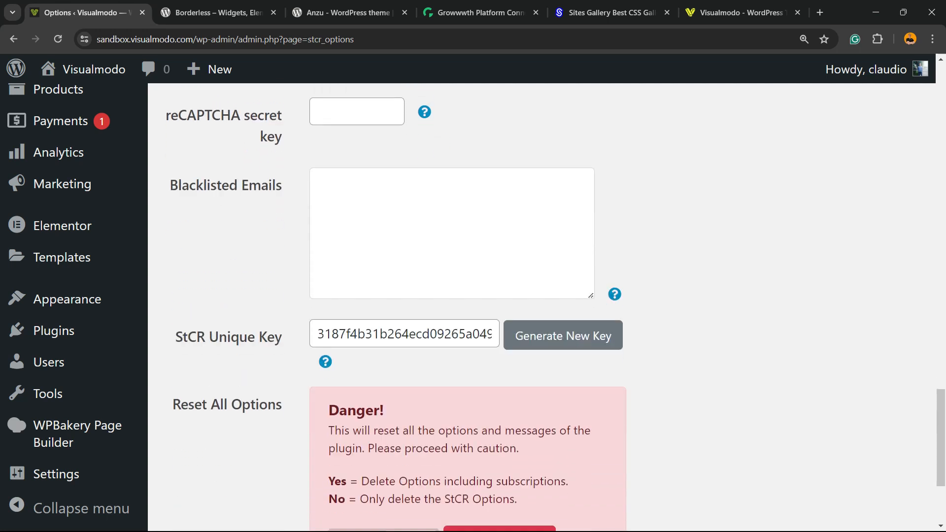
{"action": "scroll", "coordinate": [542, 306], "scroll_direction": "down", "scroll_amount": 3}
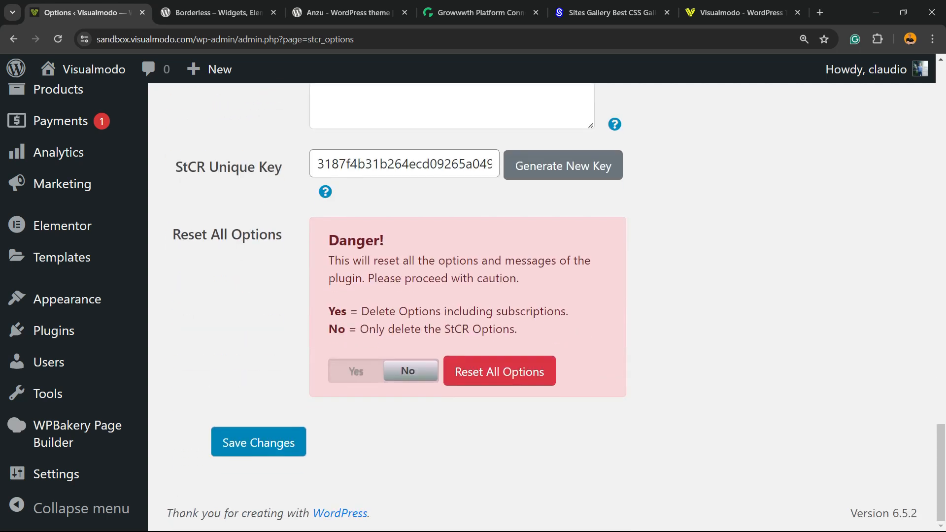
{"action": "scroll", "coordinate": [542, 305], "scroll_direction": "up", "scroll_amount": 12}
{"action": "scroll", "coordinate": [542, 305], "scroll_direction": "up", "scroll_amount": 5}
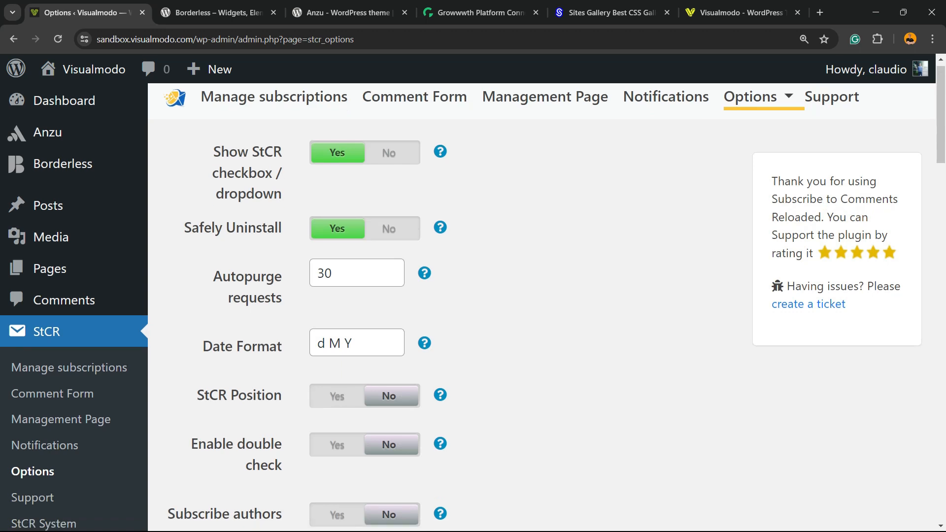
{"action": "scroll", "coordinate": [542, 305], "scroll_direction": "down", "scroll_amount": 15}
{"action": "scroll", "coordinate": [542, 305], "scroll_direction": "down", "scroll_amount": 4}
{"action": "scroll", "coordinate": [542, 306], "scroll_direction": "up", "scroll_amount": 15}
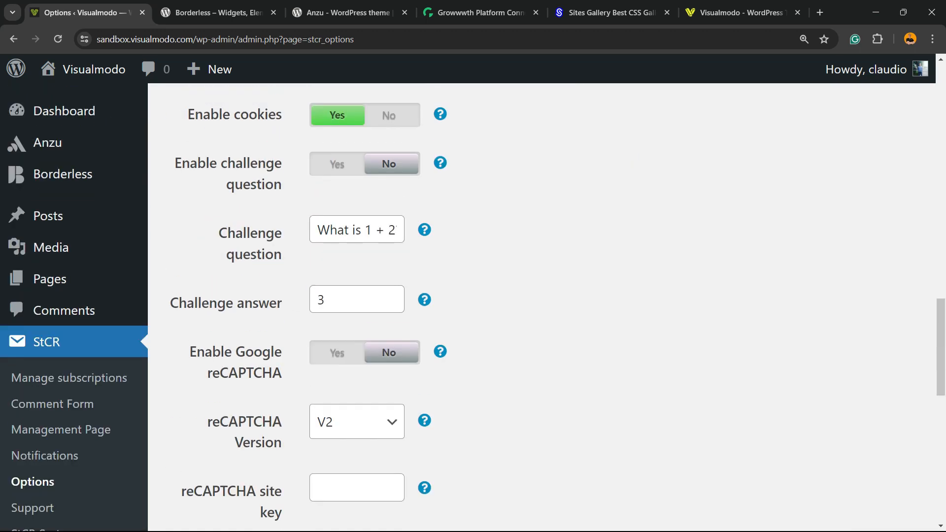
In the Comment Form settings, select "Replies to this comment" as subscription type, set Advanced subscription to Yes, and save the changes
{"action": "left_click", "coordinate": [414, 107]}
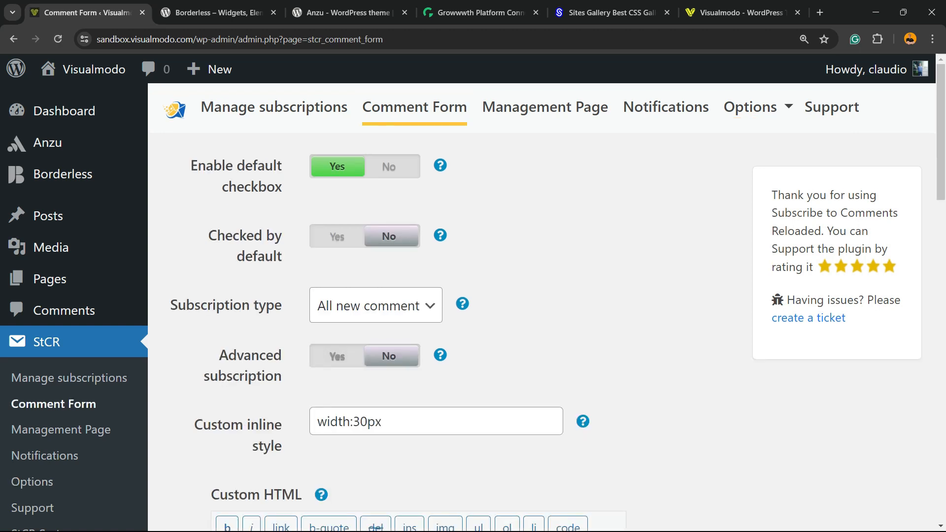
{"action": "left_click", "coordinate": [376, 306]}
{"action": "left_click", "coordinate": [386, 350]}
{"action": "scroll", "coordinate": [257, 281], "scroll_direction": "down", "scroll_amount": 15}
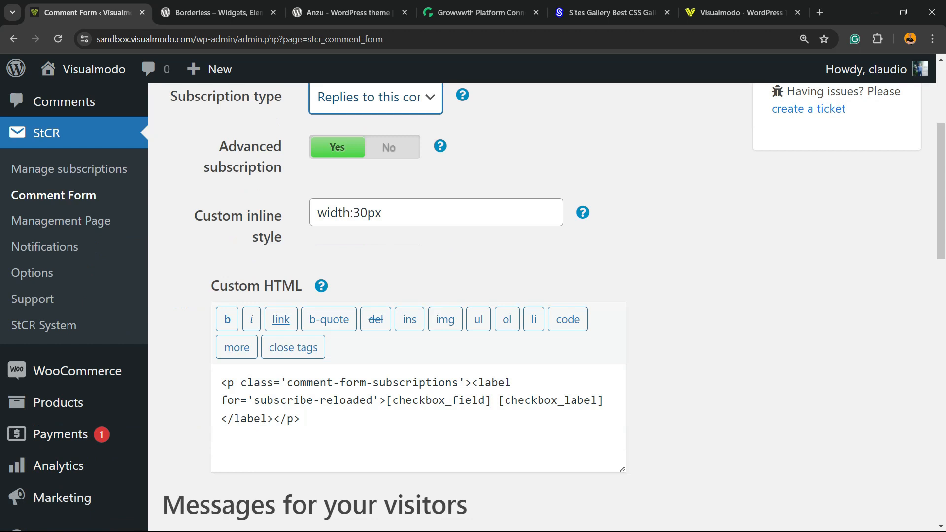
{"action": "left_click", "coordinate": [258, 442]}
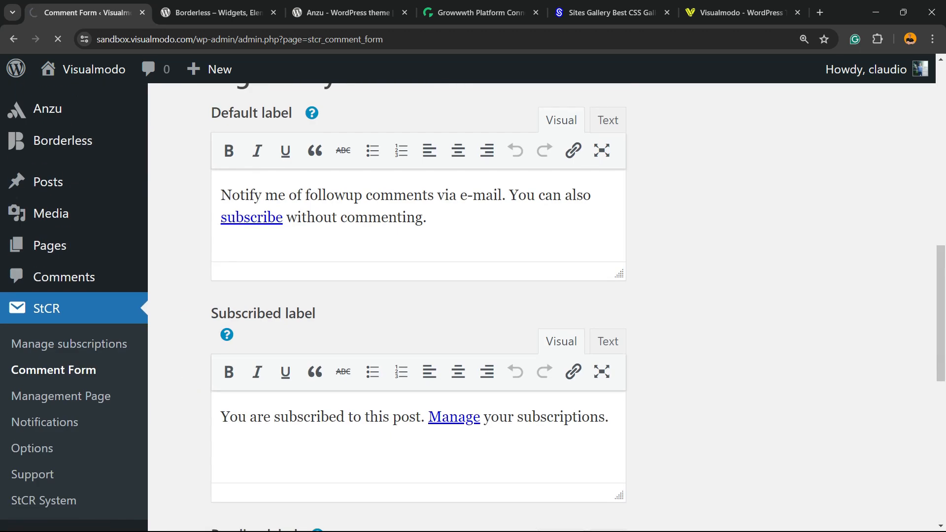
{"action": "scroll", "coordinate": [473, 295], "scroll_direction": "down", "scroll_amount": 15}
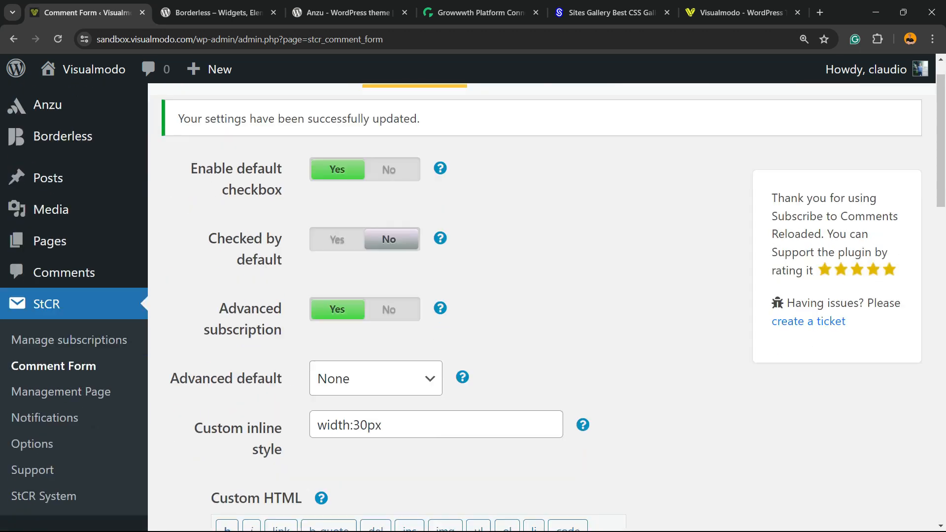
{"action": "scroll", "coordinate": [473, 296], "scroll_direction": "up", "scroll_amount": 15}
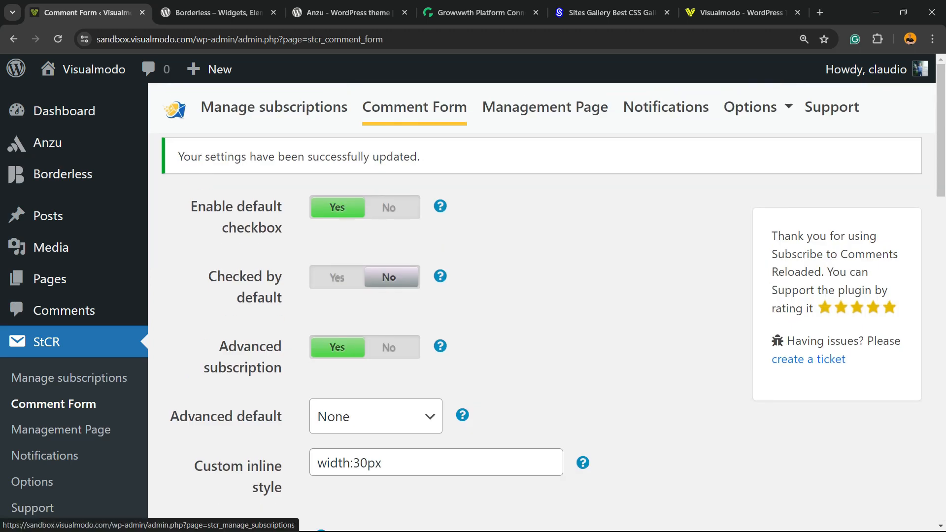
View the Manage subscriptions page and return to the Comment Form settings
{"action": "left_click", "coordinate": [274, 107]}
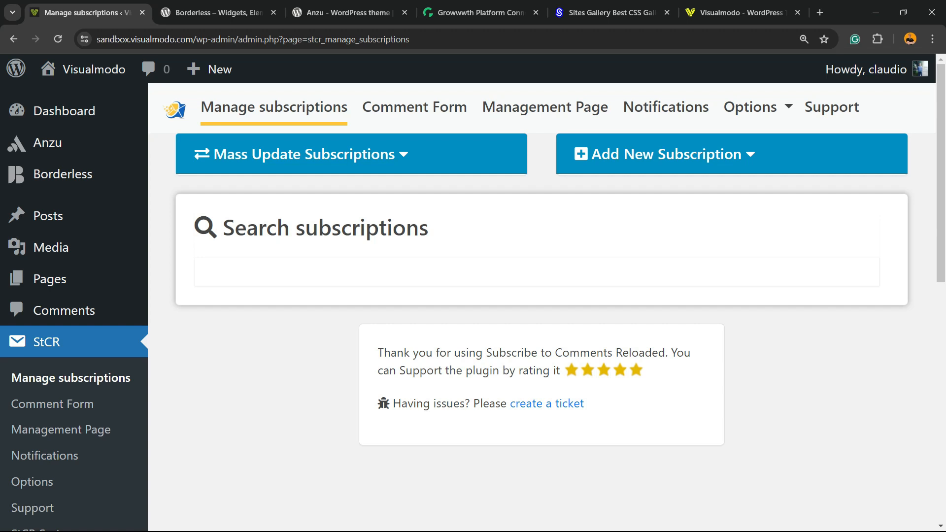
{"action": "key", "text": "ctrl+Tab"}
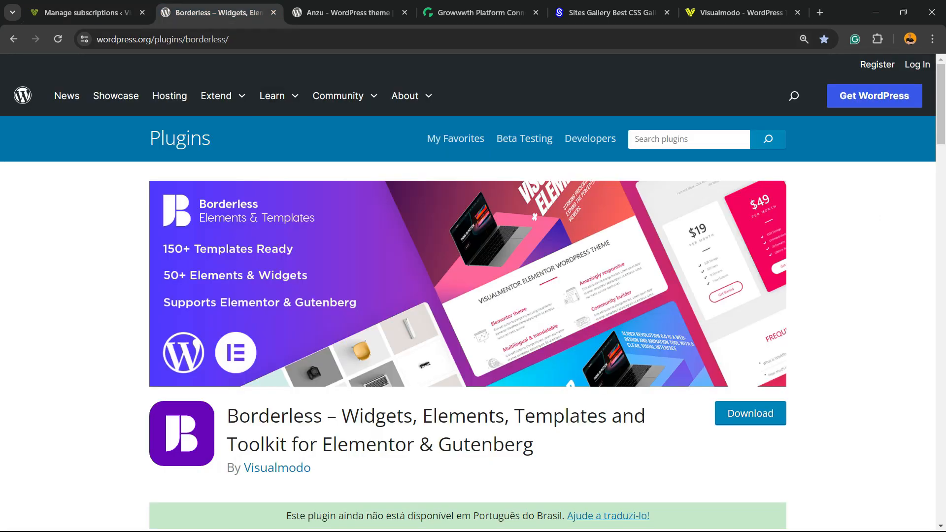
{"action": "key", "text": "ctrl+shift+Tab"}
{"action": "left_click", "coordinate": [415, 107]}
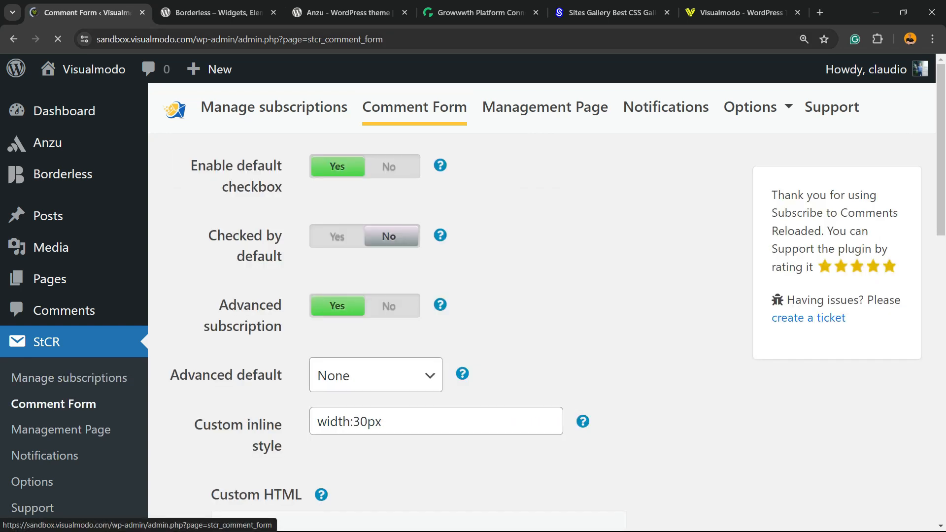
Look over the Borderless plugin page and the Anzu theme page on WordPress.org
{"action": "key", "text": "ctrl+Tab"}
{"action": "triple_click", "coordinate": [436, 429]}
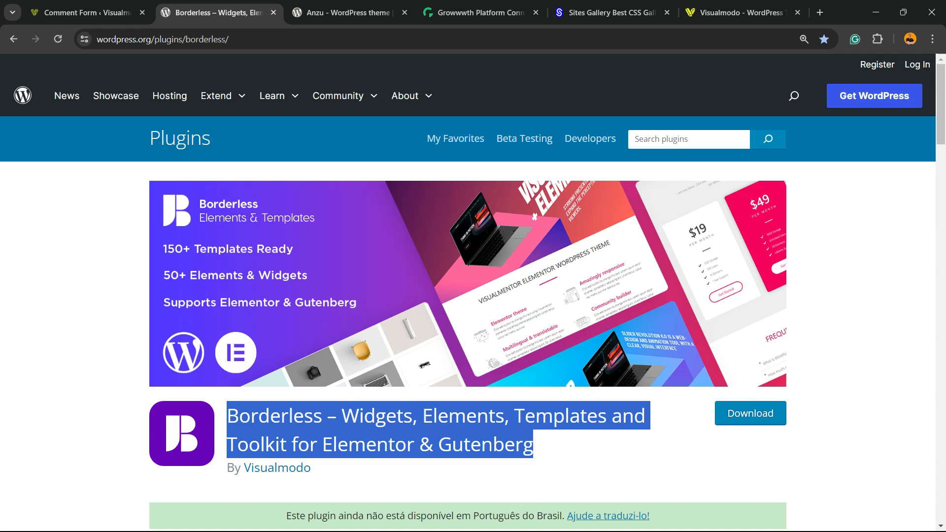
{"action": "key", "text": "ctrl+Tab"}
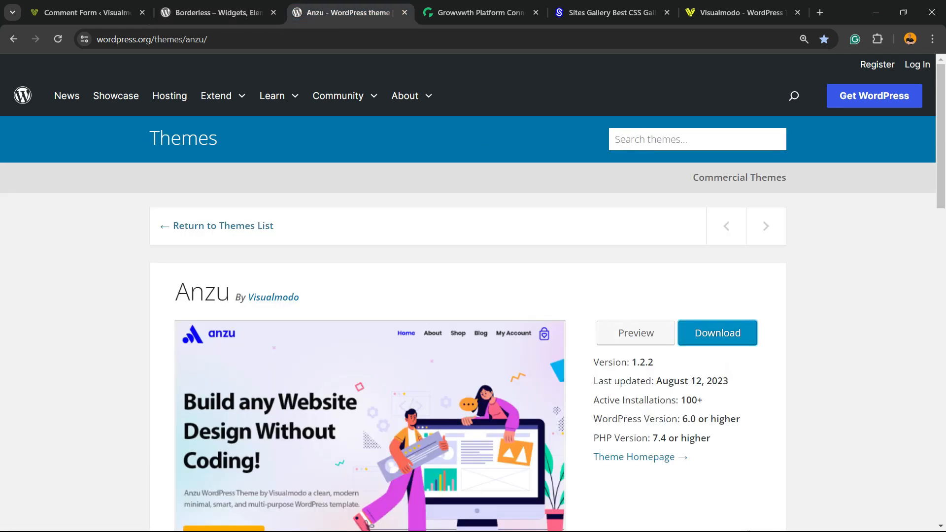
{"action": "scroll", "coordinate": [473, 296], "scroll_direction": "down", "scroll_amount": 5}
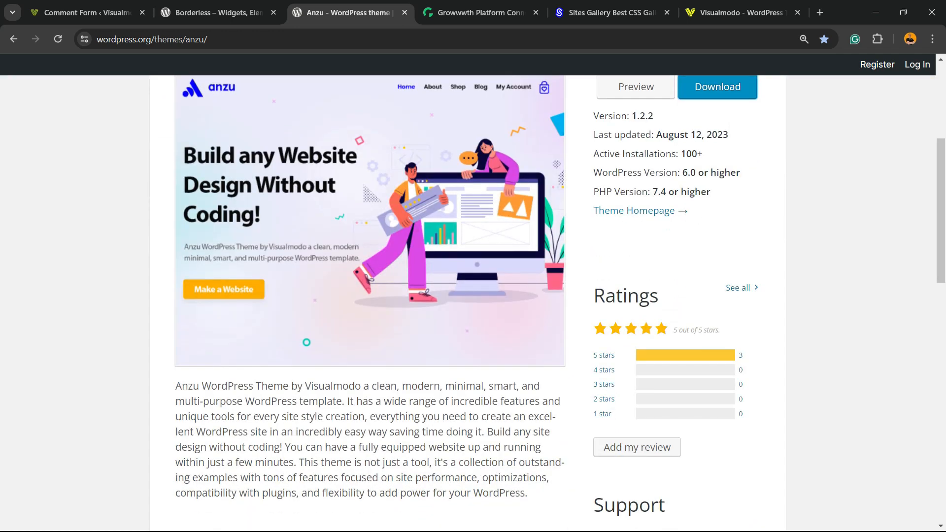
{"action": "scroll", "coordinate": [473, 296], "scroll_direction": "up", "scroll_amount": 5}
Browse the website publishing listings on Growwwth and bring up the Sites Gallery home page
{"action": "key", "text": "ctrl+Tab"}
{"action": "scroll", "coordinate": [473, 296], "scroll_direction": "down", "scroll_amount": 5}
{"action": "scroll", "coordinate": [473, 296], "scroll_direction": "down", "scroll_amount": 15}
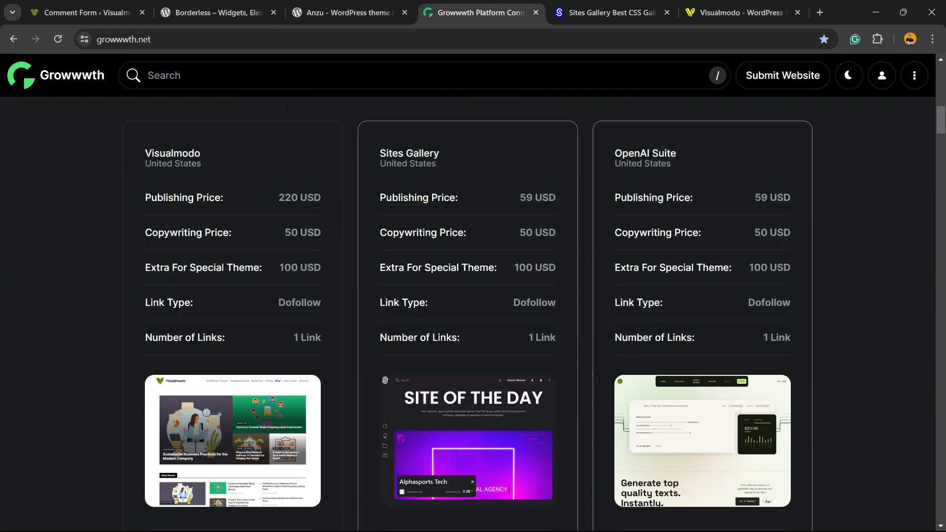
{"action": "scroll", "coordinate": [473, 295], "scroll_direction": "down", "scroll_amount": 7}
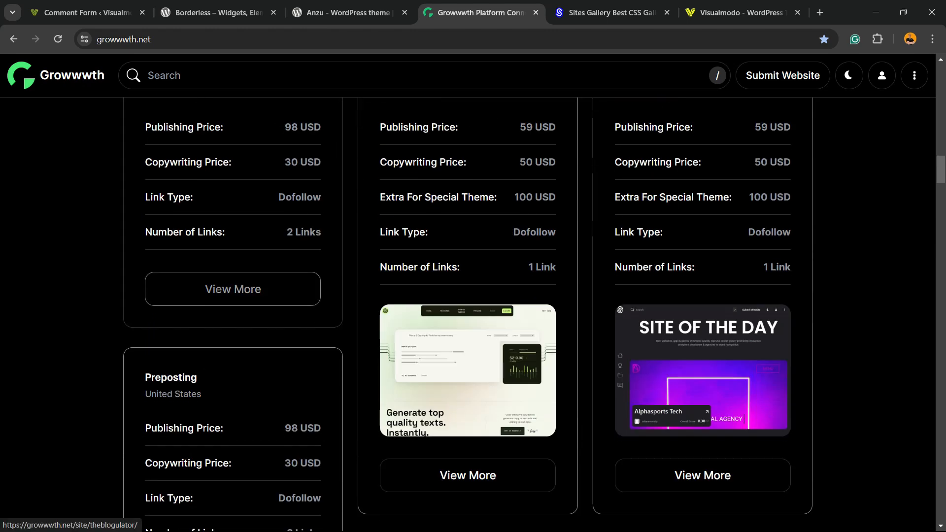
{"action": "scroll", "coordinate": [473, 295], "scroll_direction": "down", "scroll_amount": 5}
{"action": "scroll", "coordinate": [473, 296], "scroll_direction": "down", "scroll_amount": 17}
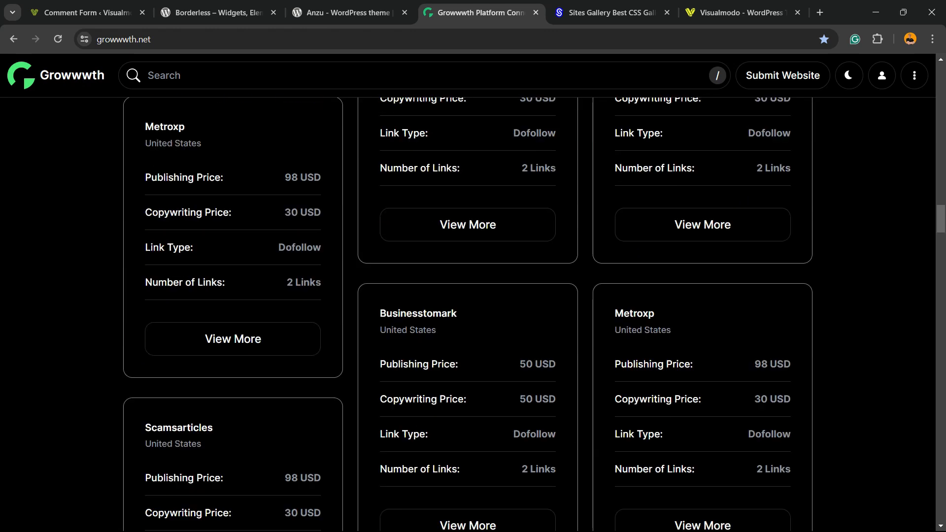
{"action": "left_click", "coordinate": [608, 12]}
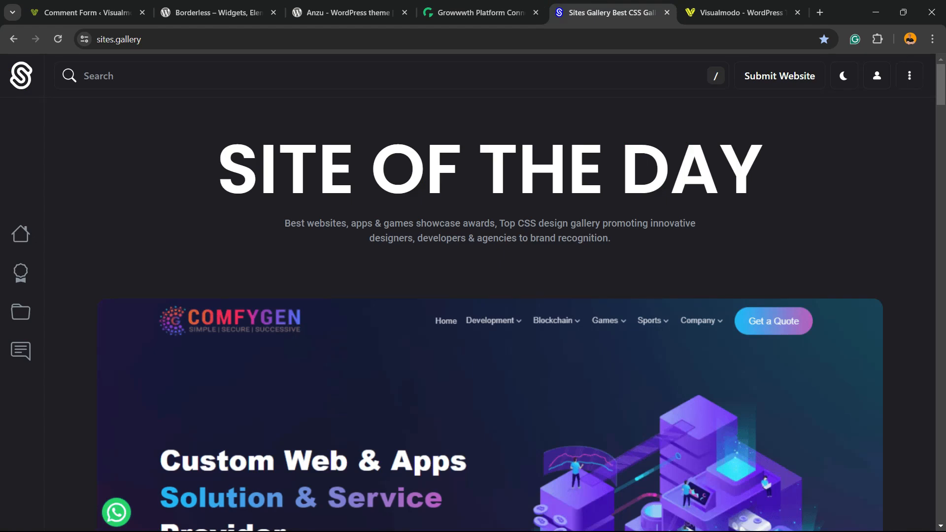
Look over the showcased websites on the Sites Gallery home page
{"action": "scroll", "coordinate": [473, 296], "scroll_direction": "down", "scroll_amount": 17}
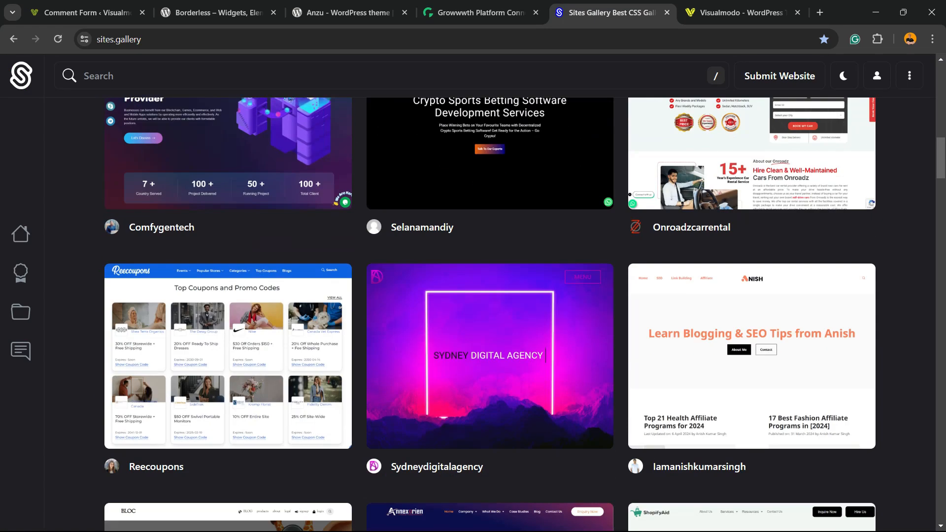
{"action": "scroll", "coordinate": [473, 295], "scroll_direction": "down", "scroll_amount": 15}
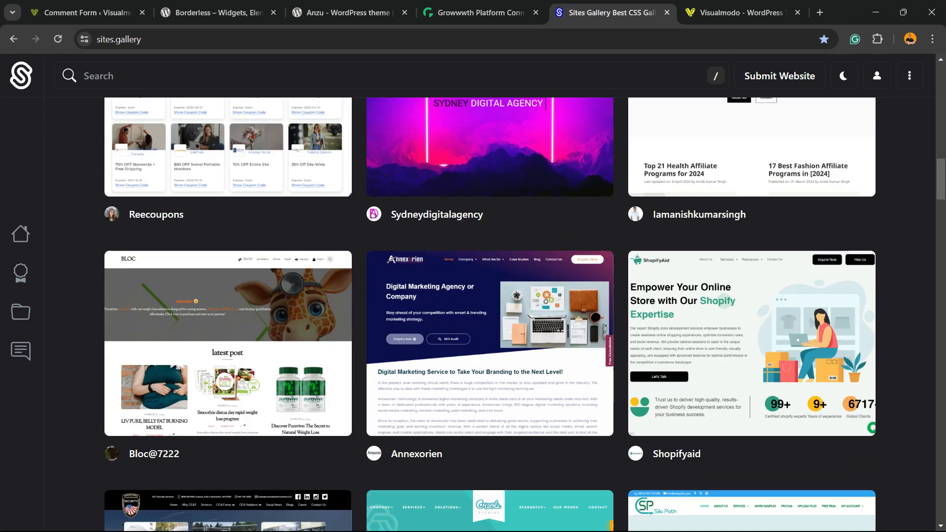
Switch to the Visualmodo website and open its Templates Library page
{"action": "key", "text": "ctrl+Tab"}
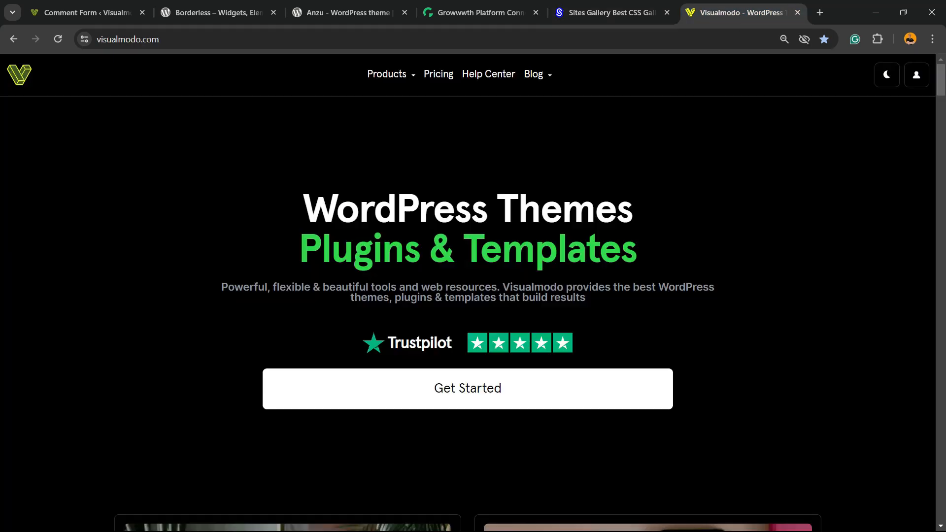
{"action": "mouse_move", "coordinate": [386, 74]}
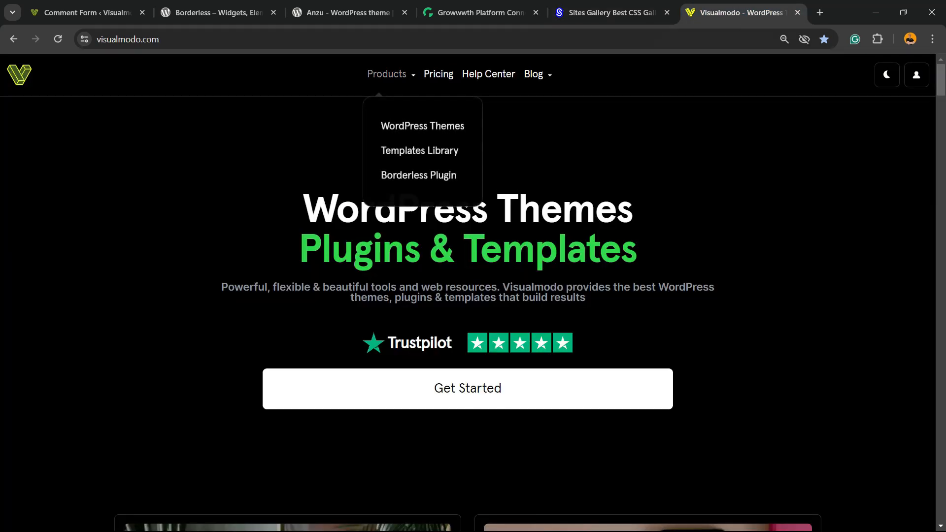
{"action": "left_click", "coordinate": [419, 151]}
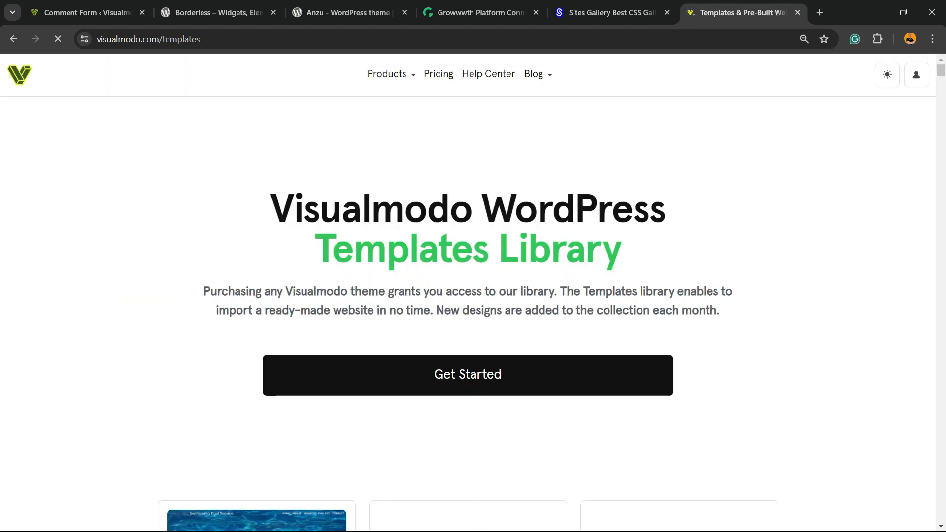
Browse the ready-made website templates offered in the Visualmodo Templates Library
{"action": "scroll", "coordinate": [468, 295], "scroll_direction": "down", "scroll_amount": 5}
{"action": "scroll", "coordinate": [468, 295], "scroll_direction": "down", "scroll_amount": 15}
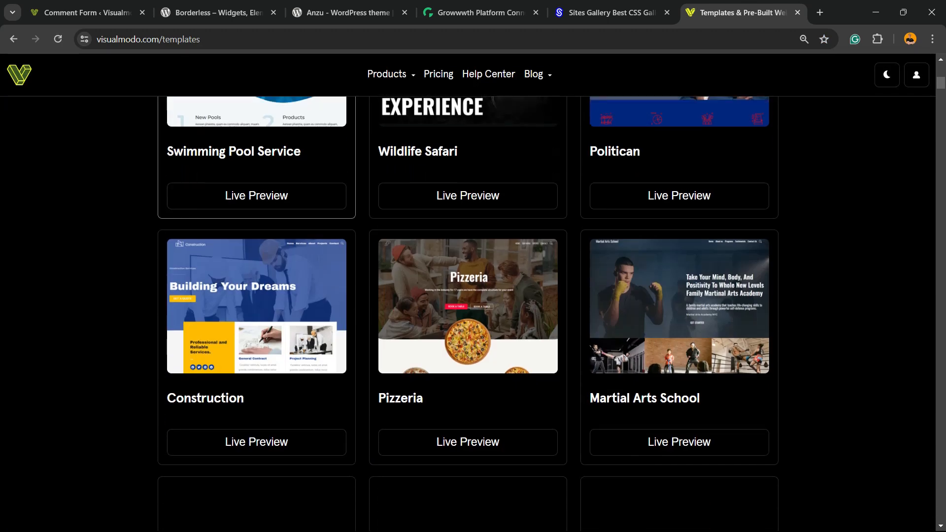
{"action": "scroll", "coordinate": [468, 295], "scroll_direction": "down", "scroll_amount": 17}
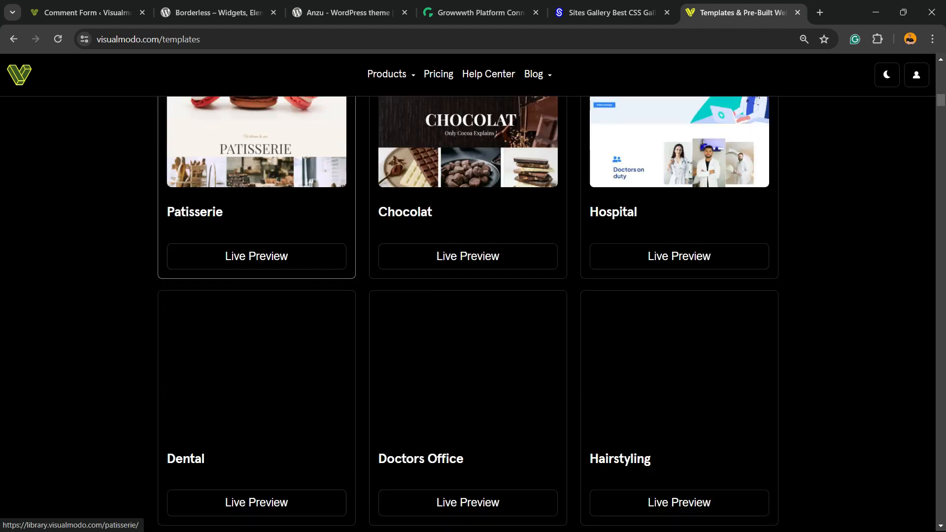
{"action": "scroll", "coordinate": [468, 296], "scroll_direction": "down", "scroll_amount": 19}
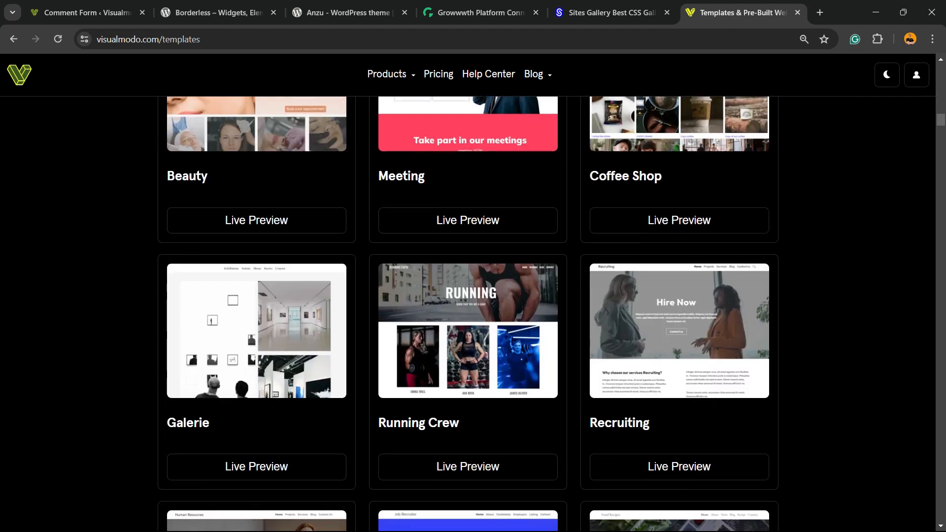
{"action": "scroll", "coordinate": [468, 296], "scroll_direction": "down", "scroll_amount": 17}
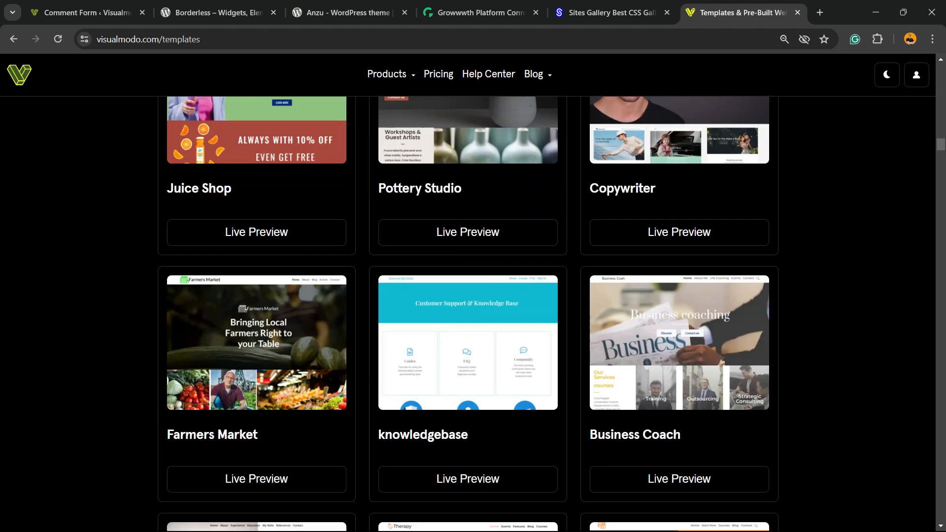
{"action": "scroll", "coordinate": [469, 295], "scroll_direction": "down", "scroll_amount": 20}
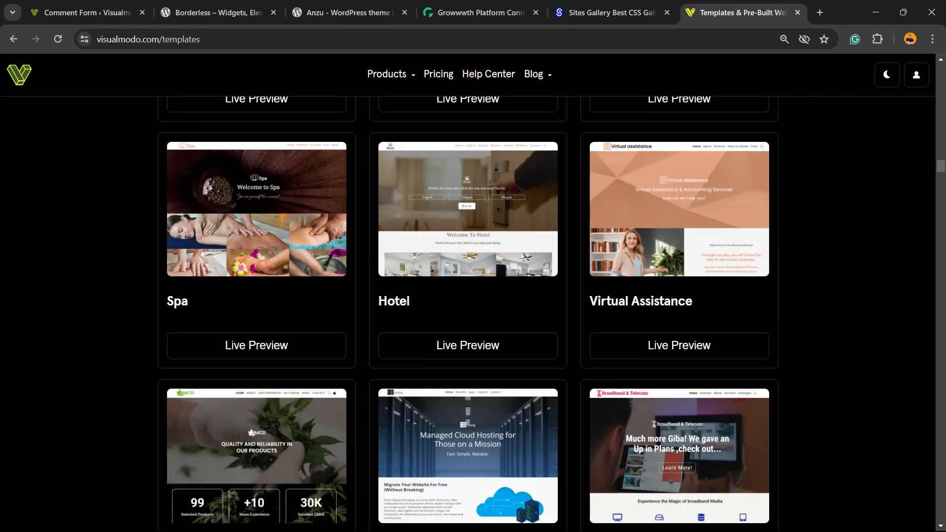
{"action": "scroll", "coordinate": [468, 296], "scroll_direction": "down", "scroll_amount": 20}
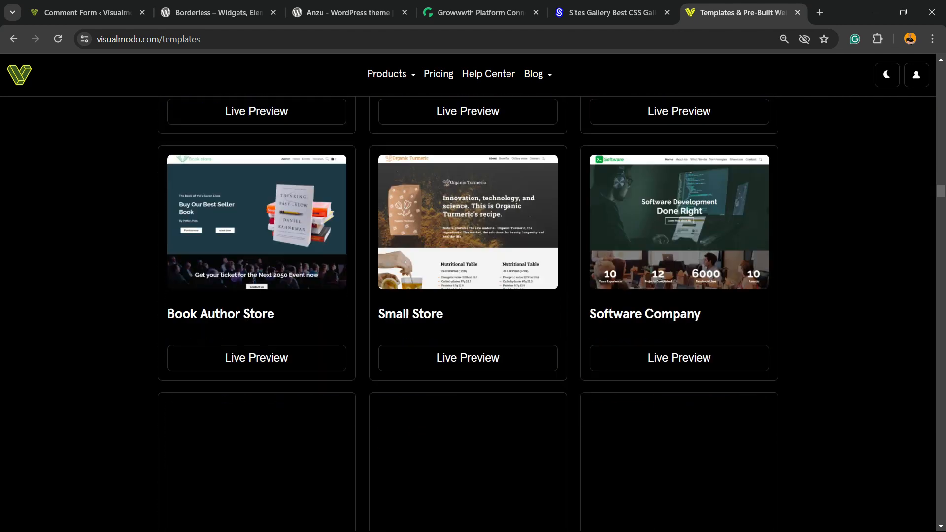
{"action": "scroll", "coordinate": [468, 295], "scroll_direction": "down", "scroll_amount": 20}
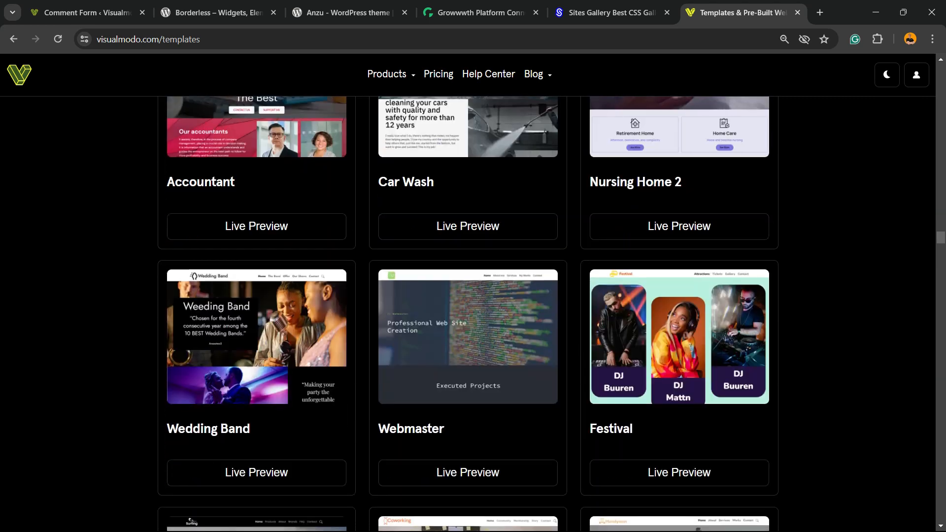
{"action": "scroll", "coordinate": [468, 295], "scroll_direction": "down", "scroll_amount": 14}
{"action": "scroll", "coordinate": [468, 295], "scroll_direction": "down", "scroll_amount": 16}
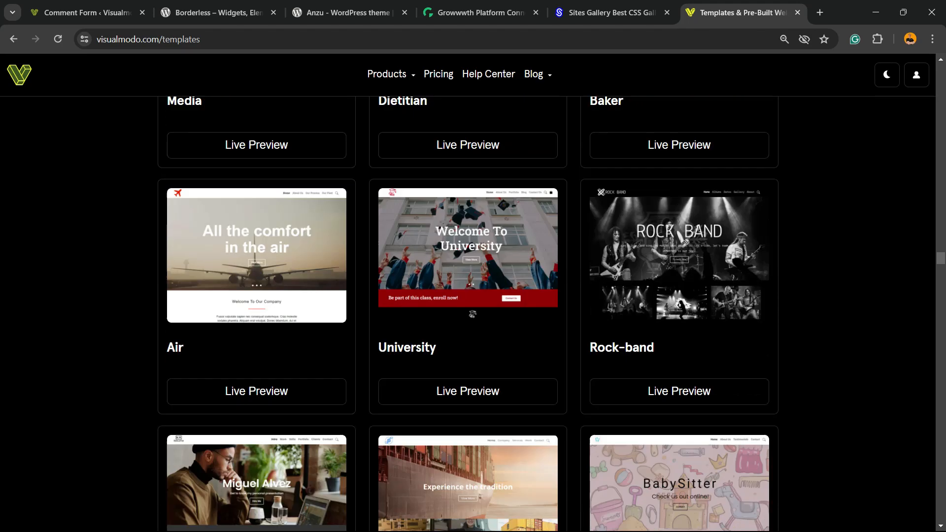
{"action": "scroll", "coordinate": [468, 295], "scroll_direction": "down", "scroll_amount": 16}
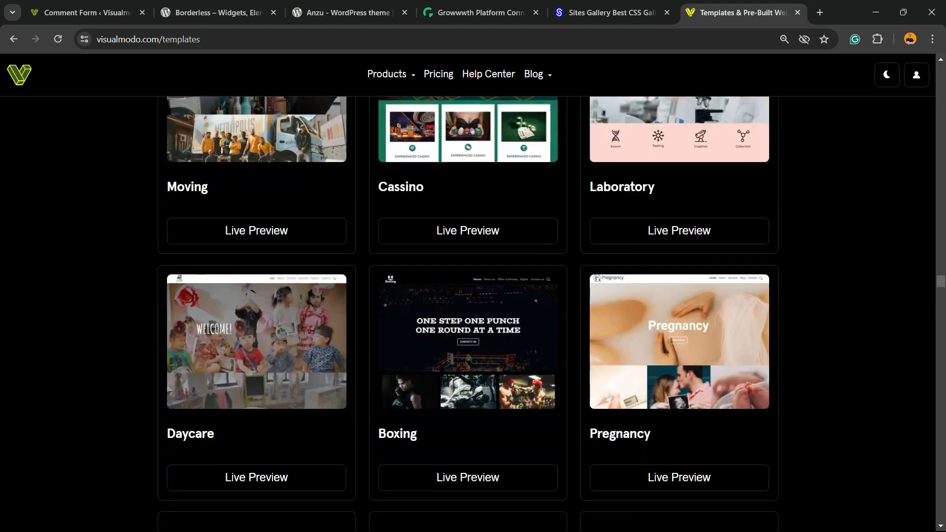